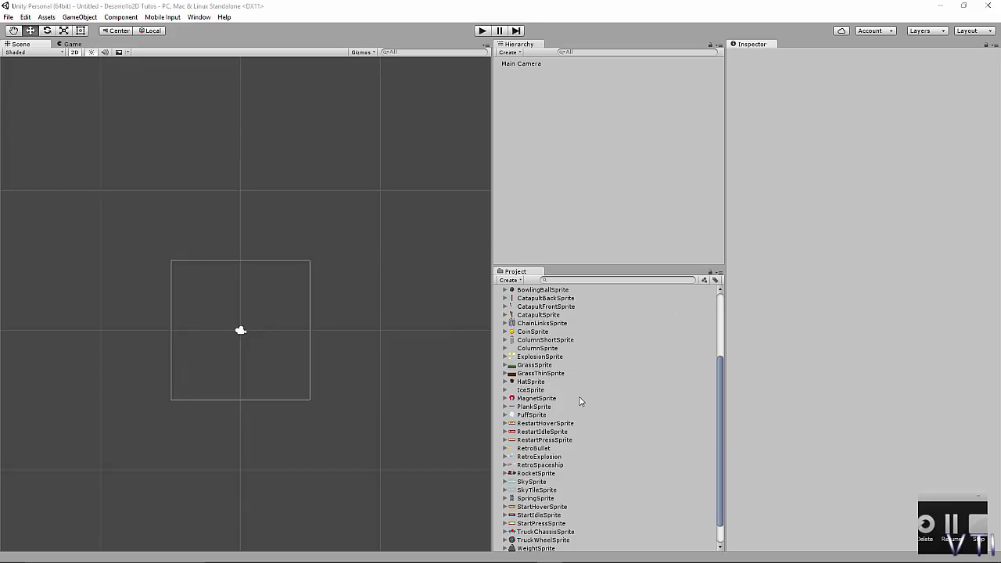
# Place GrassSprite in the scene at about X -5.1, Y 0.95, and duplicate it alongside at X 5.15 to extend the ground.
pyautogui.click(533, 365)
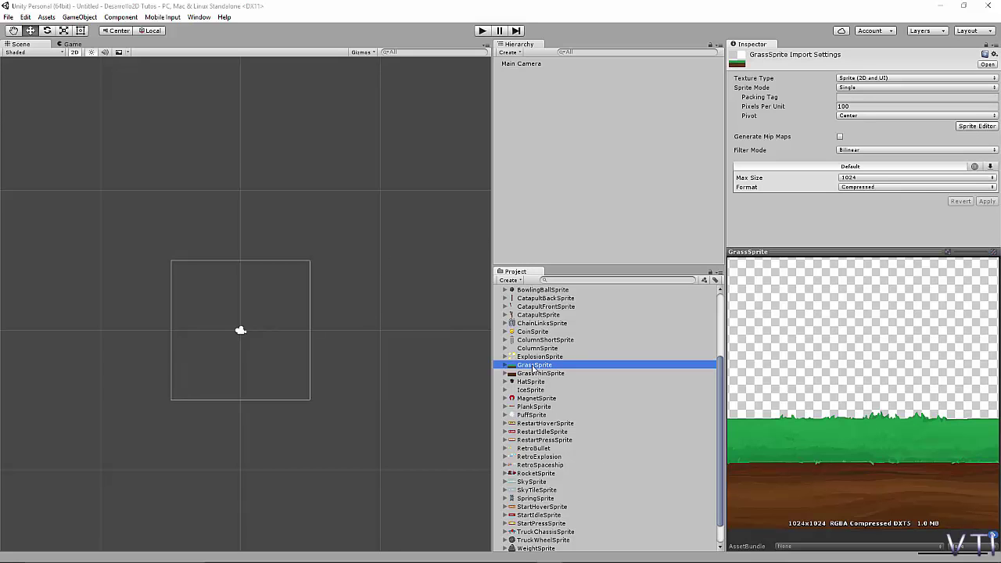
pyautogui.moveTo(550, 368); pyautogui.dragTo(169, 321)
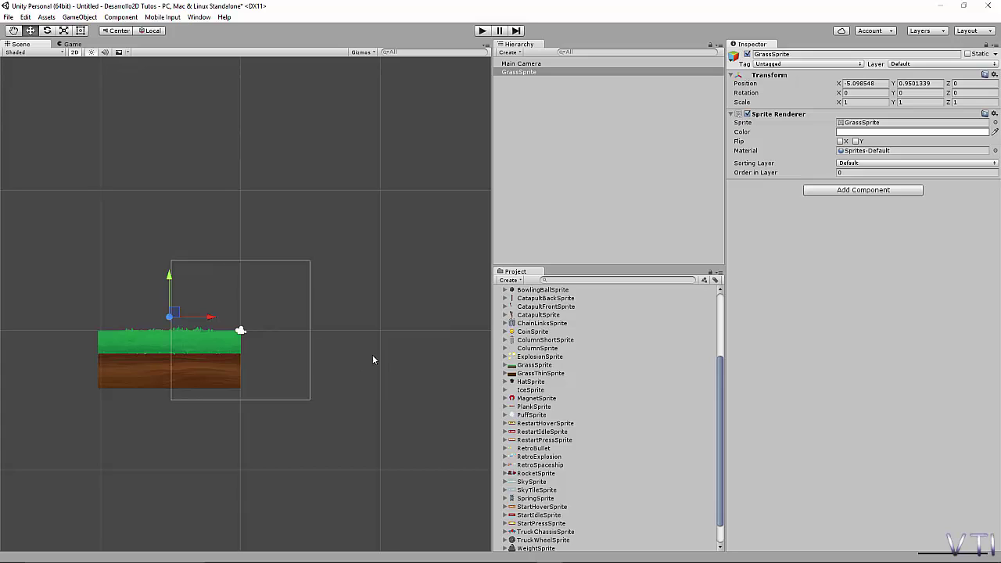
pyautogui.hotkey('ctrl', 'd')
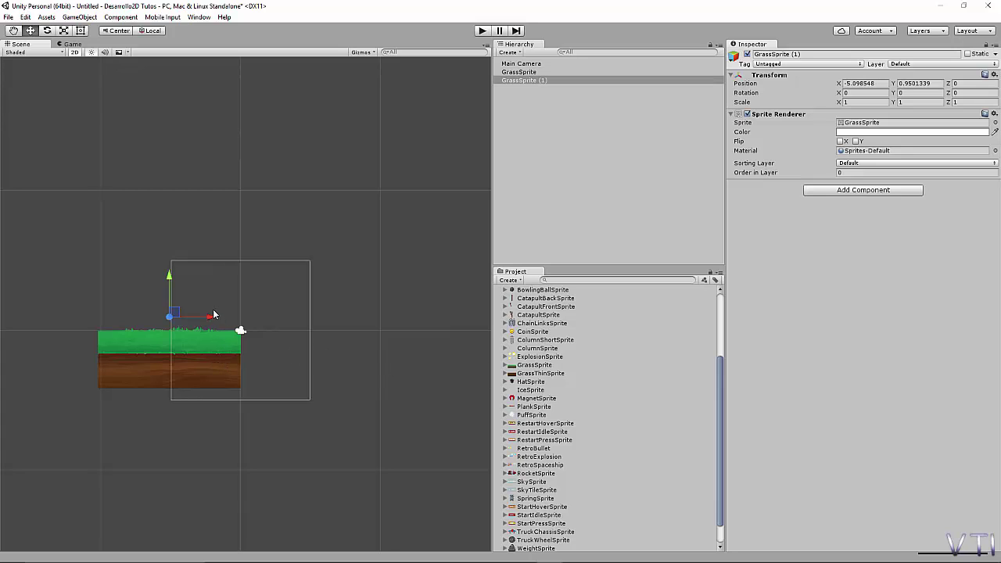
pyautogui.moveTo(211, 316); pyautogui.dragTo(354, 319)
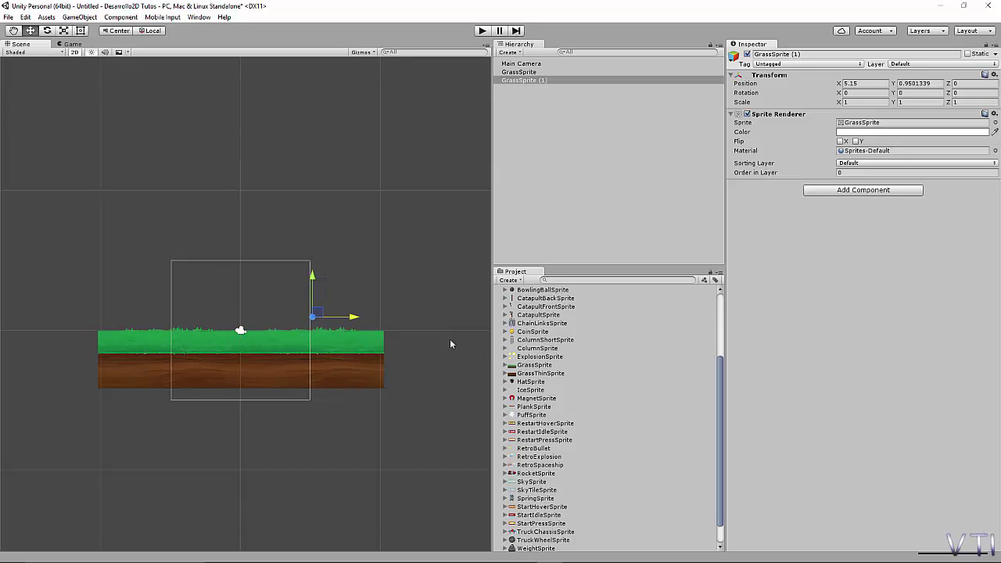
# Add SkySprite to the scene above the grass, at about X -1.43, Y 11.02.
pyautogui.scroll(-2, 586, 463)
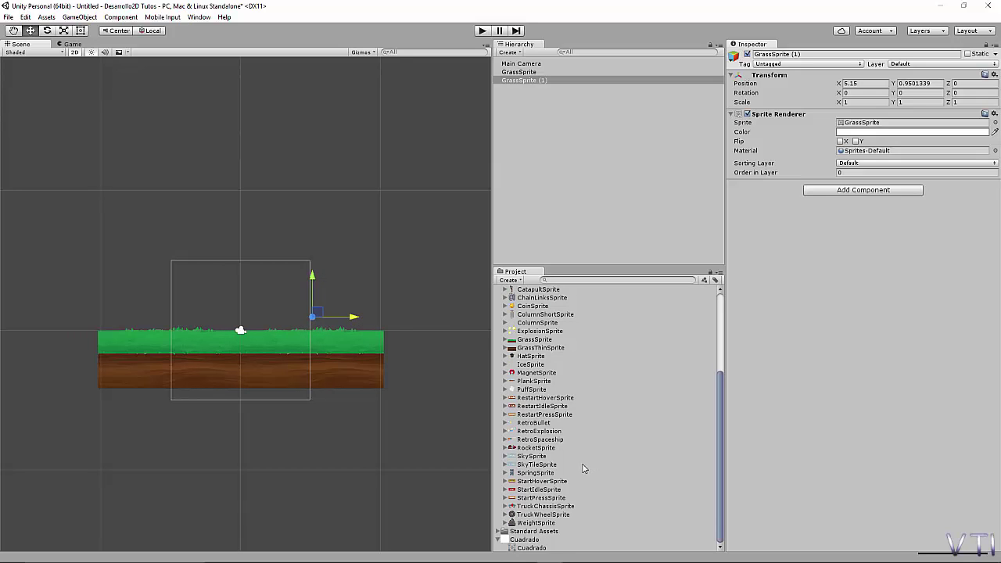
pyautogui.click(539, 457)
pyautogui.moveTo(518, 454); pyautogui.dragTo(222, 184)
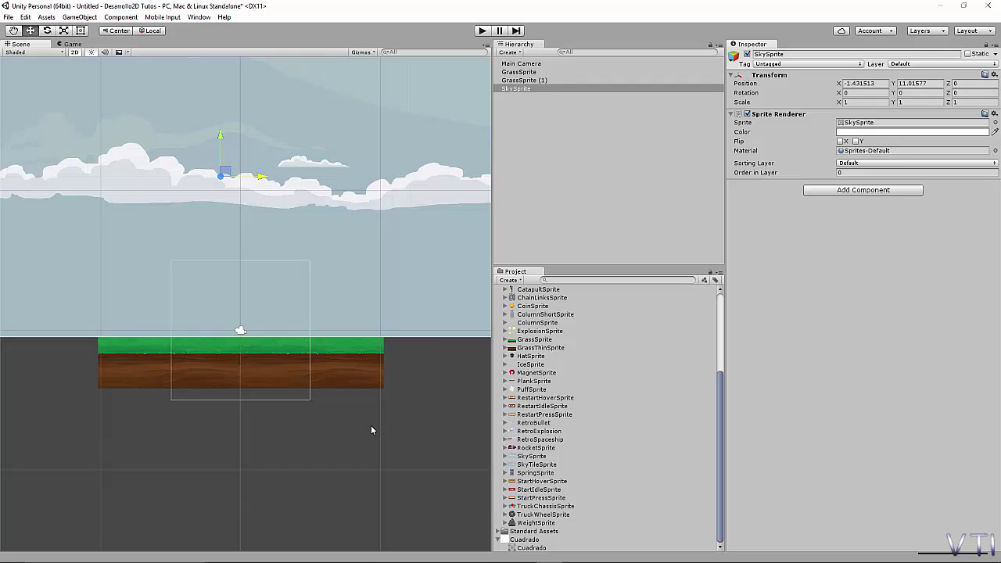
# In 3D view, move SkySprite back behind the grass to Z 1.07, and return the scene to 2D view.
pyautogui.moveTo(381, 418)
pyautogui.mouseDown(button='middle')
pyautogui.moveTo(346, 418)
pyautogui.moveTo(378, 421)
pyautogui.mouseUp(button='middle')
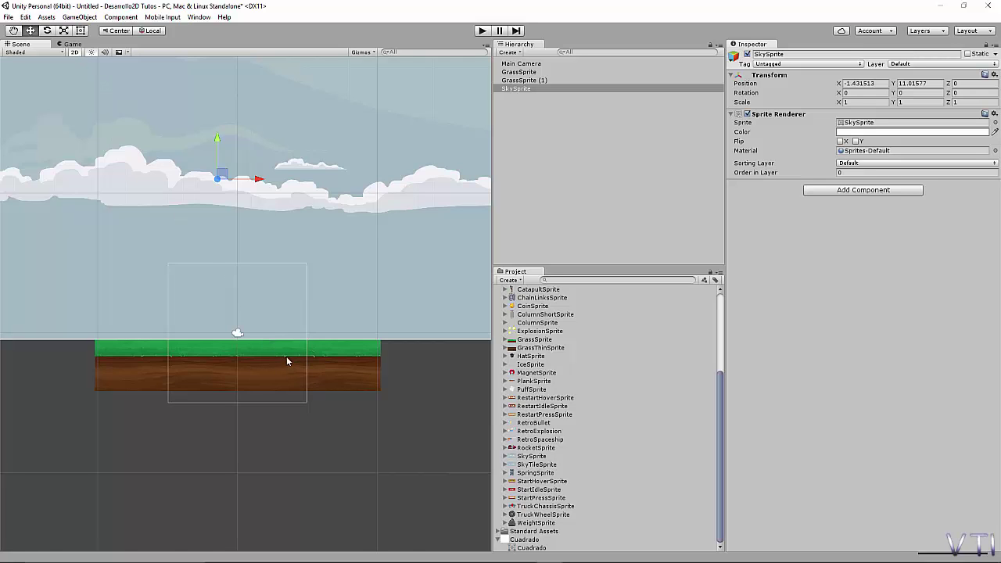
pyautogui.click(75, 54)
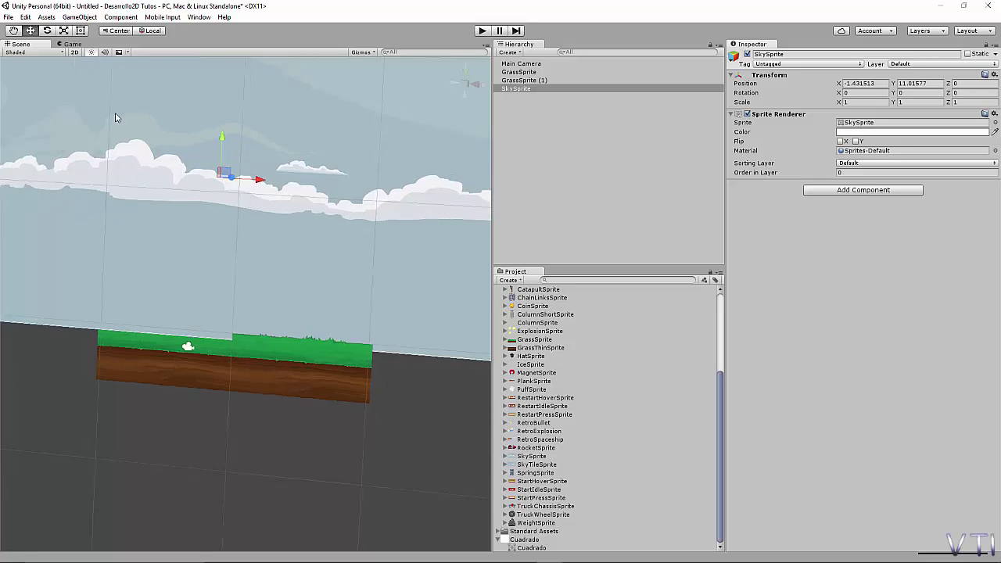
pyautogui.moveTo(258, 358); pyautogui.dragTo(268, 356, button='right')
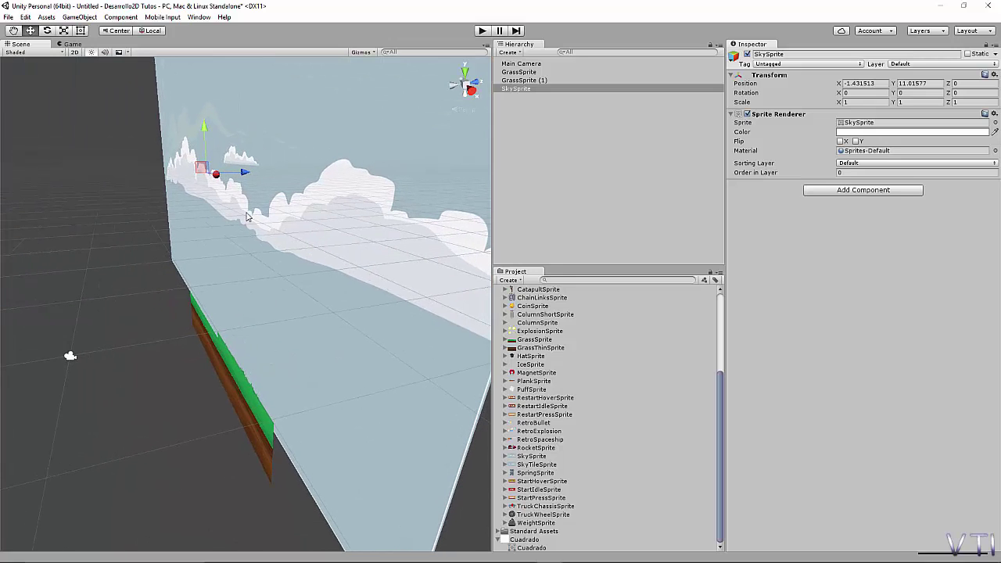
pyautogui.moveTo(245, 175); pyautogui.dragTo(261, 175)
pyautogui.moveTo(282, 360); pyautogui.dragTo(259, 331, button='right')
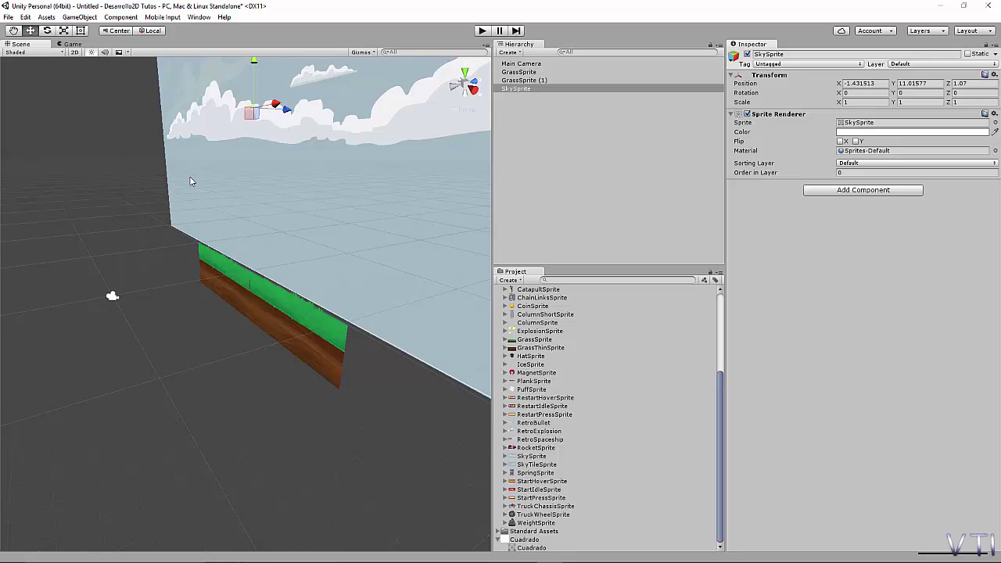
pyautogui.click(74, 52)
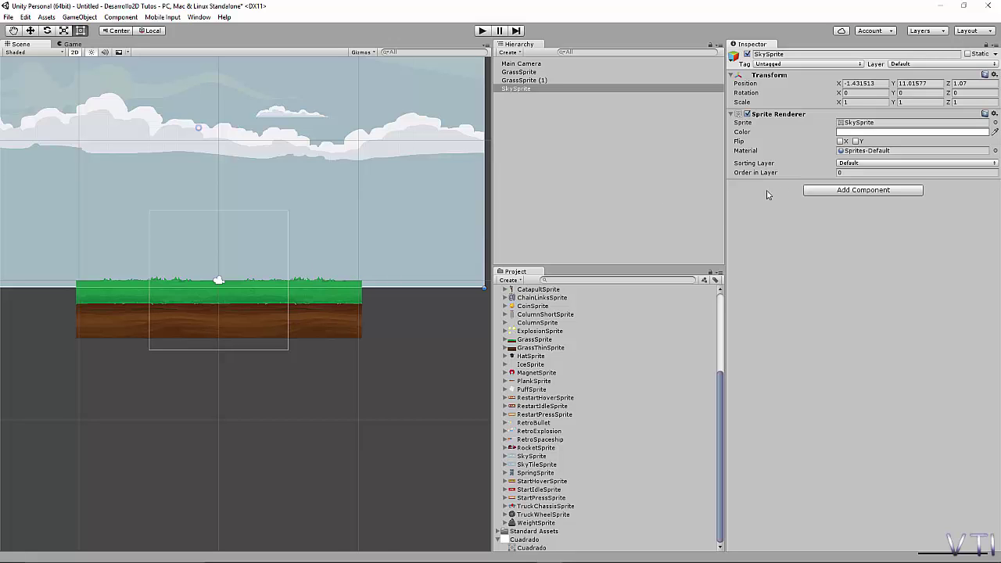
pyautogui.scroll(1, 316, 263)
pyautogui.scroll(-2, 317, 270)
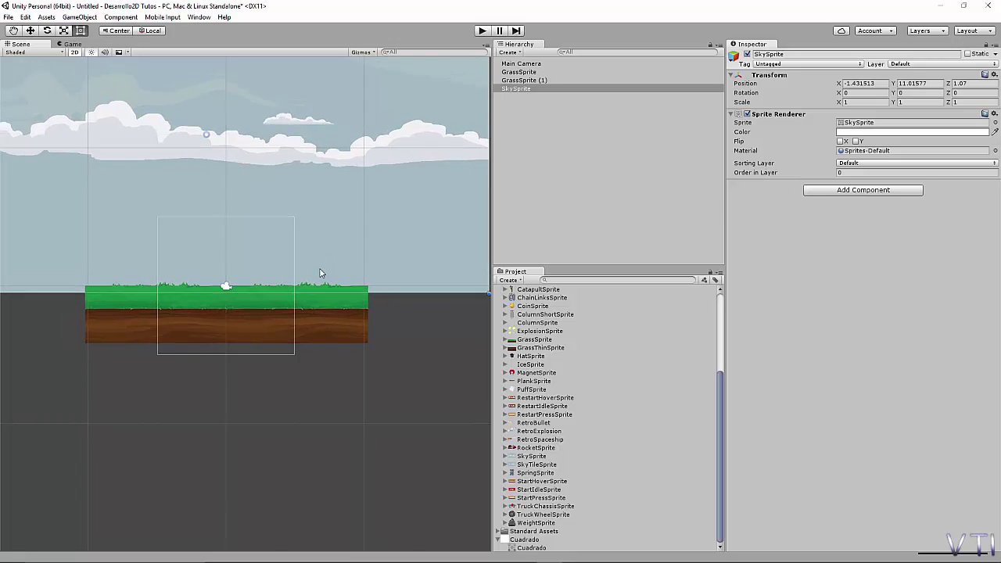
pyautogui.scroll(-1, 323, 273)
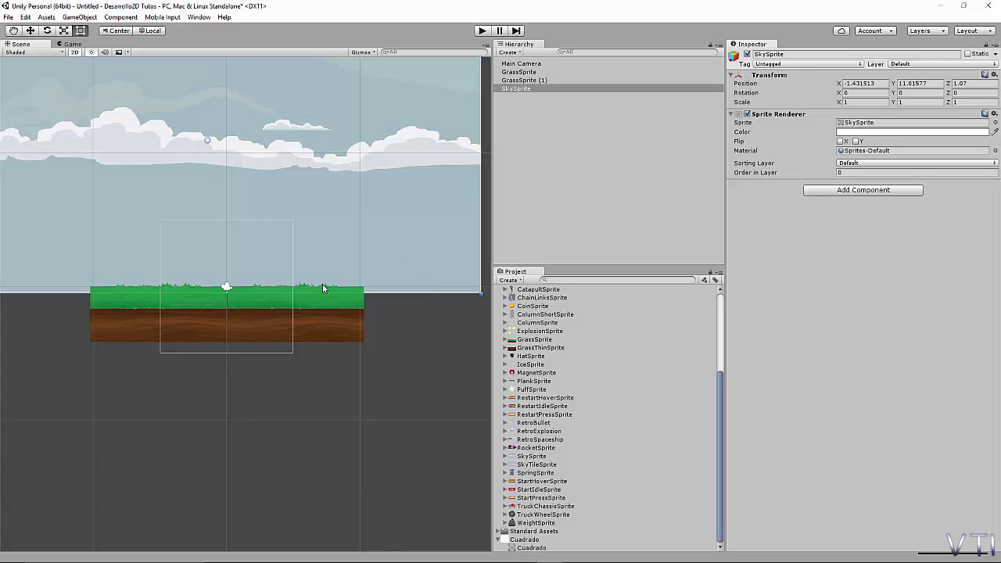
pyautogui.moveTo(325, 288); pyautogui.dragTo(339, 302, button='middle')
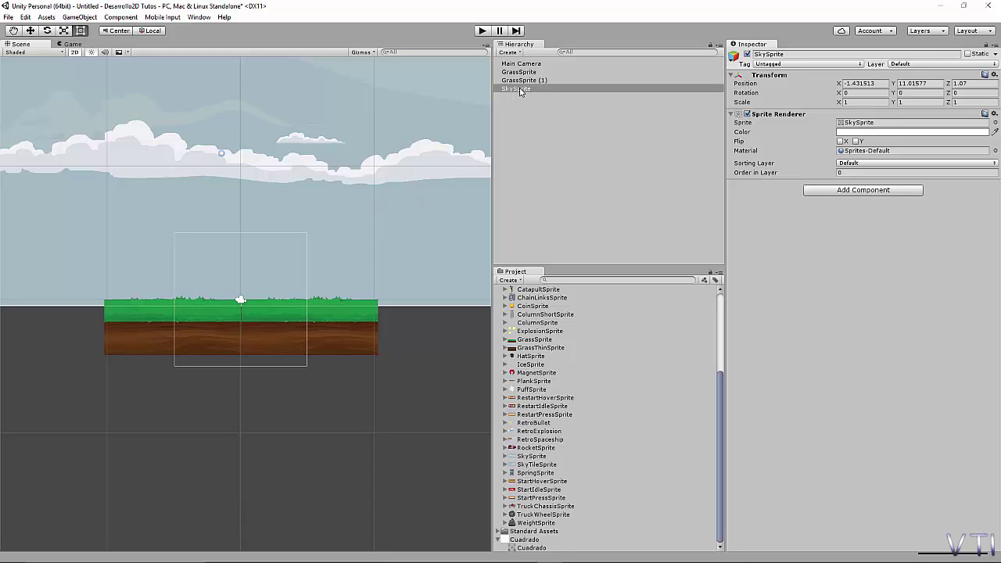
# Add a new sorting layer named otracapa from SkySprite's Sorting Layer options.
pyautogui.click(865, 164)
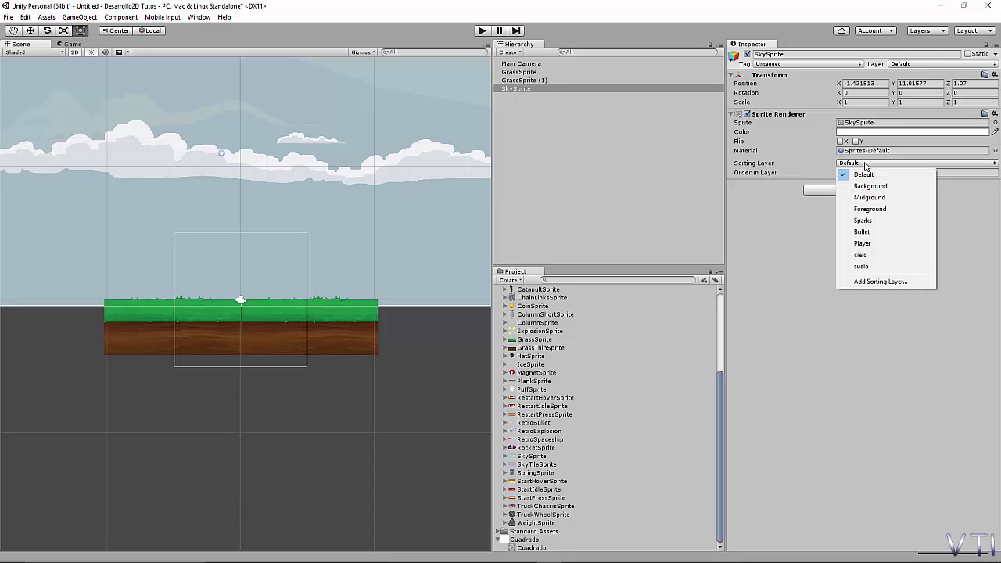
pyautogui.click(713, 5)
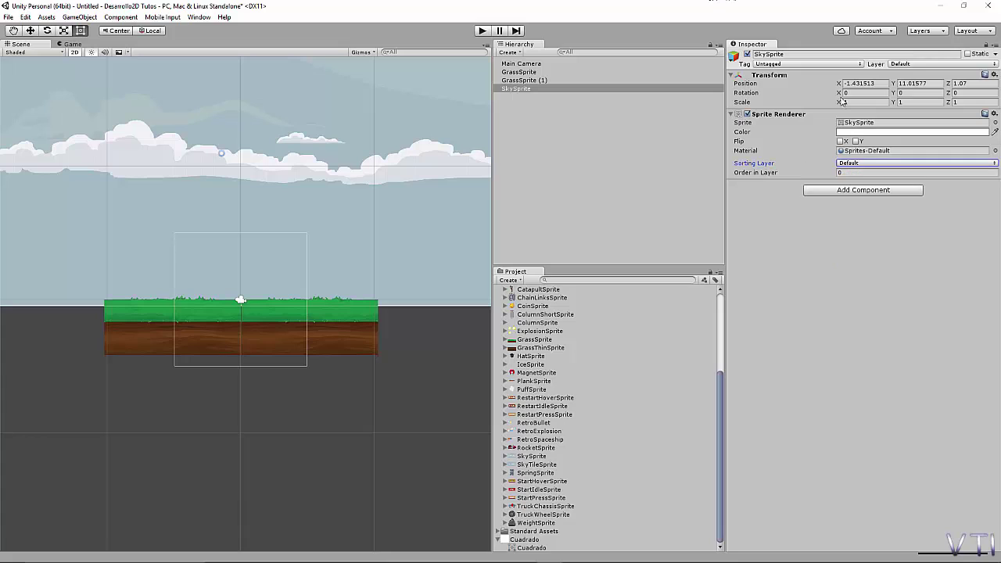
pyautogui.click(885, 165)
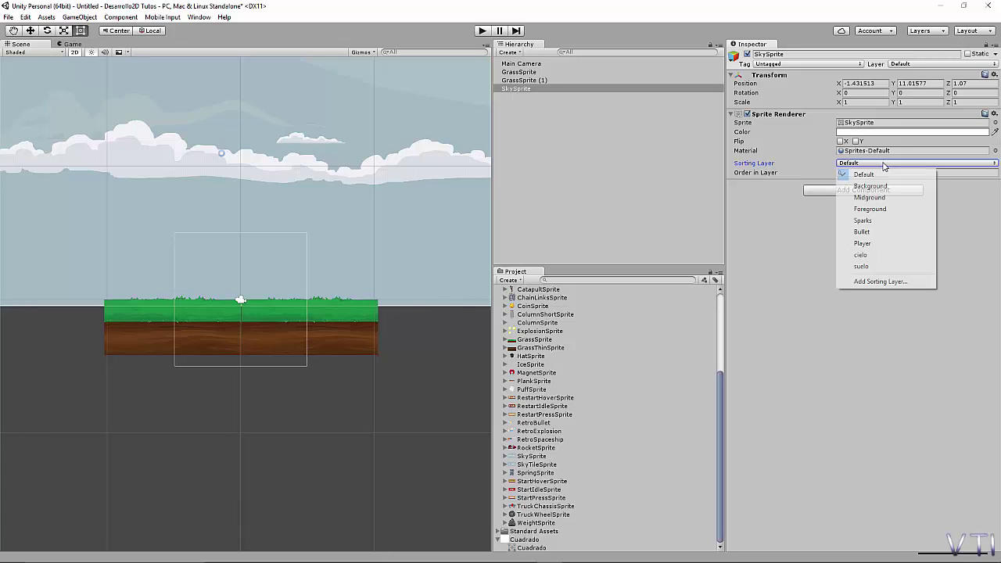
pyautogui.click(879, 282)
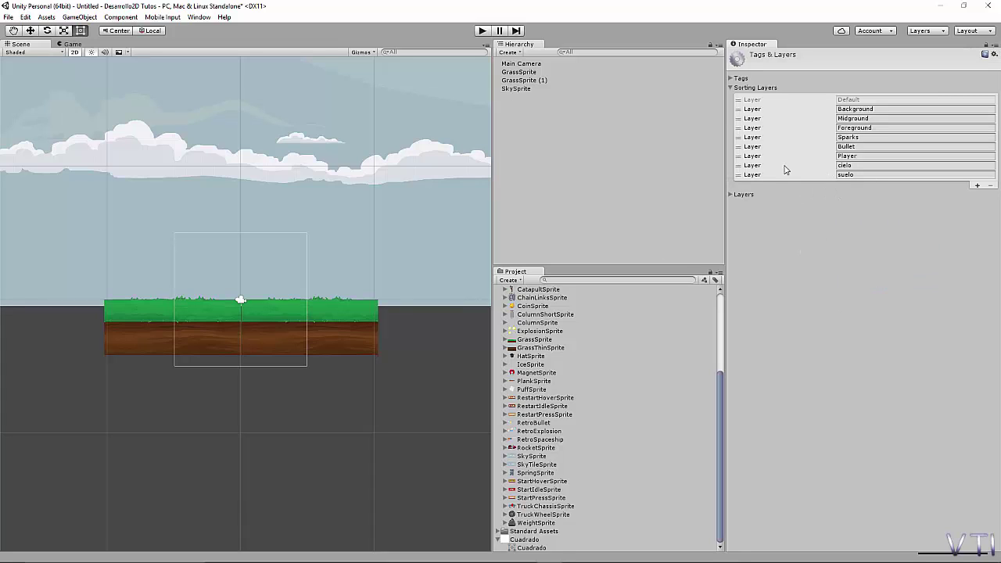
pyautogui.click(976, 188)
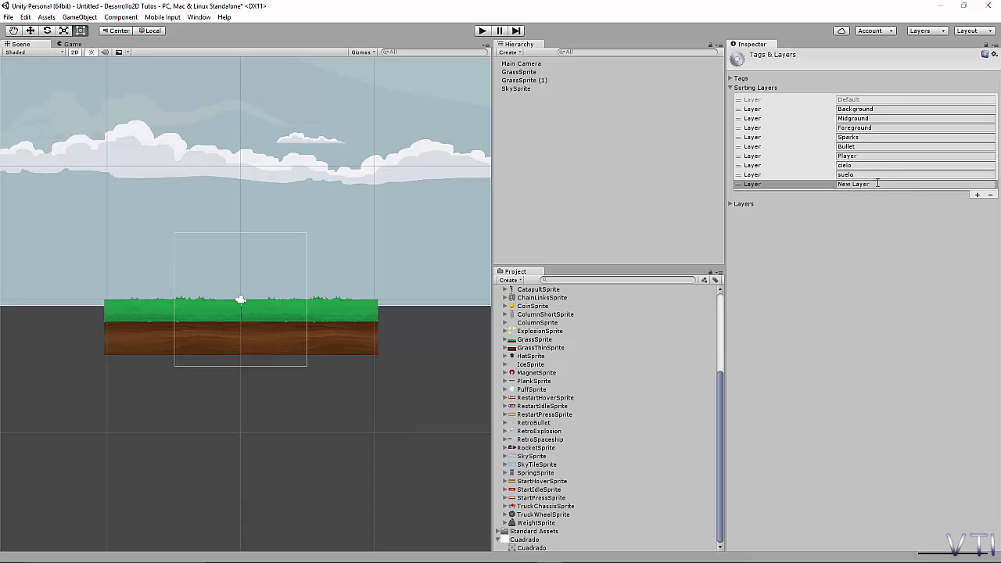
pyautogui.write('capa')
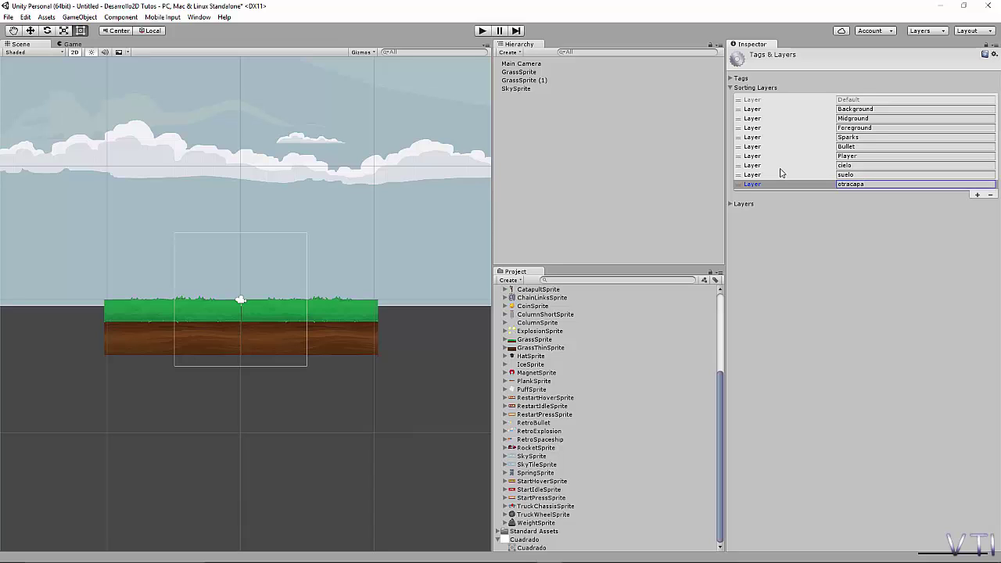
# Check the Sorting Layer options of SkySprite and delete the otracapa sorting layer from the project.
pyautogui.click(519, 89)
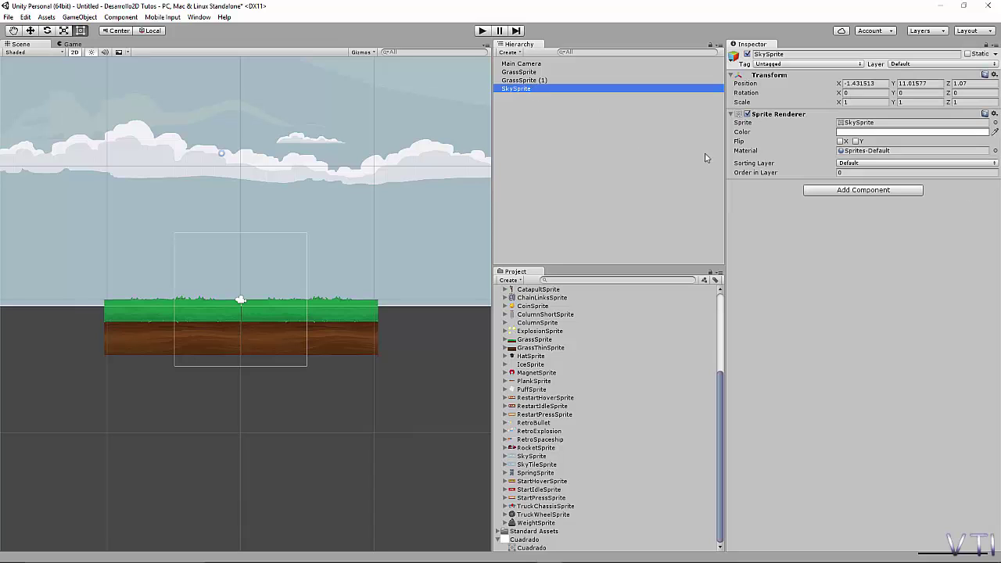
pyautogui.click(866, 163)
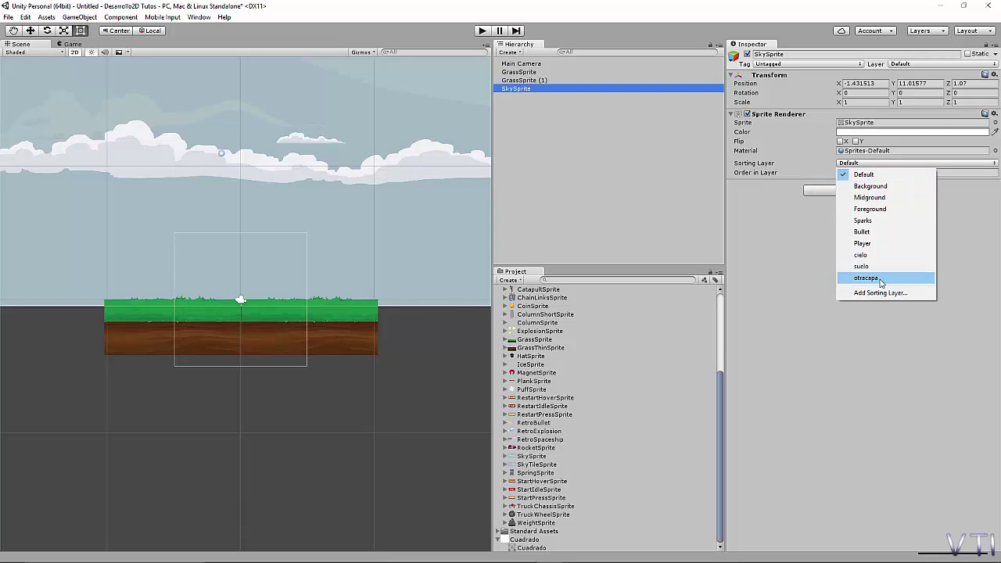
pyautogui.click(689, 10)
pyautogui.click(875, 163)
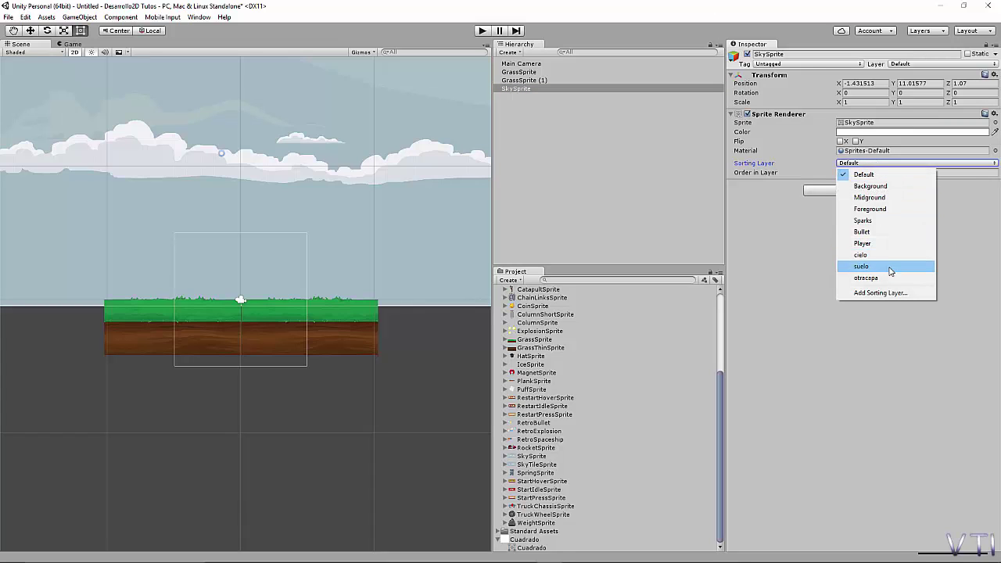
pyautogui.click(879, 293)
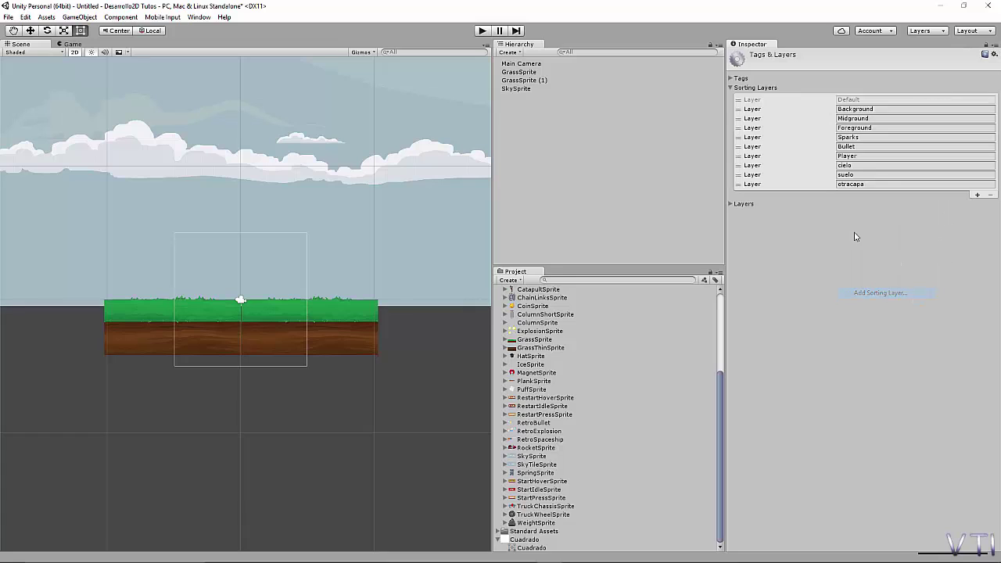
pyautogui.press('Return')
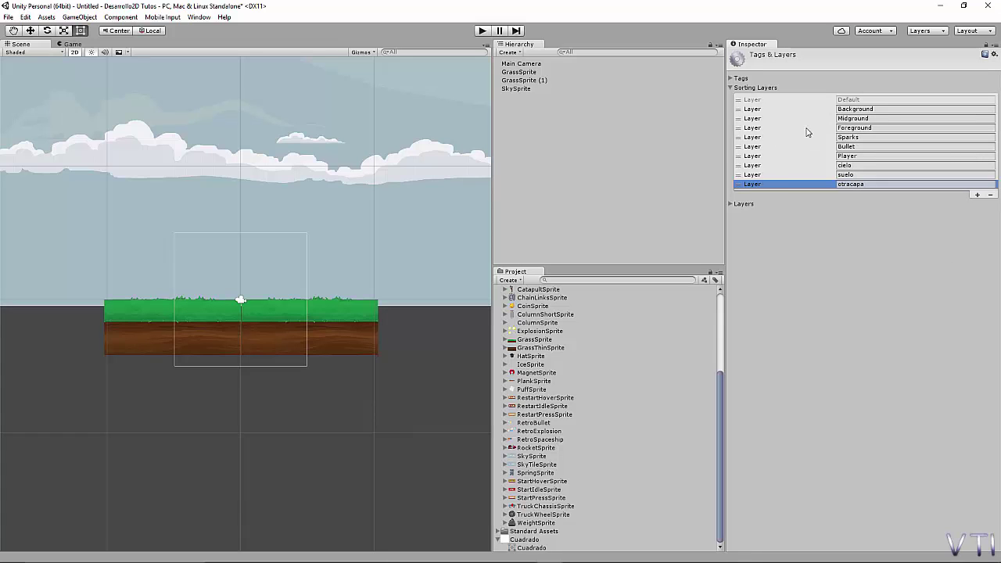
pyautogui.click(991, 195)
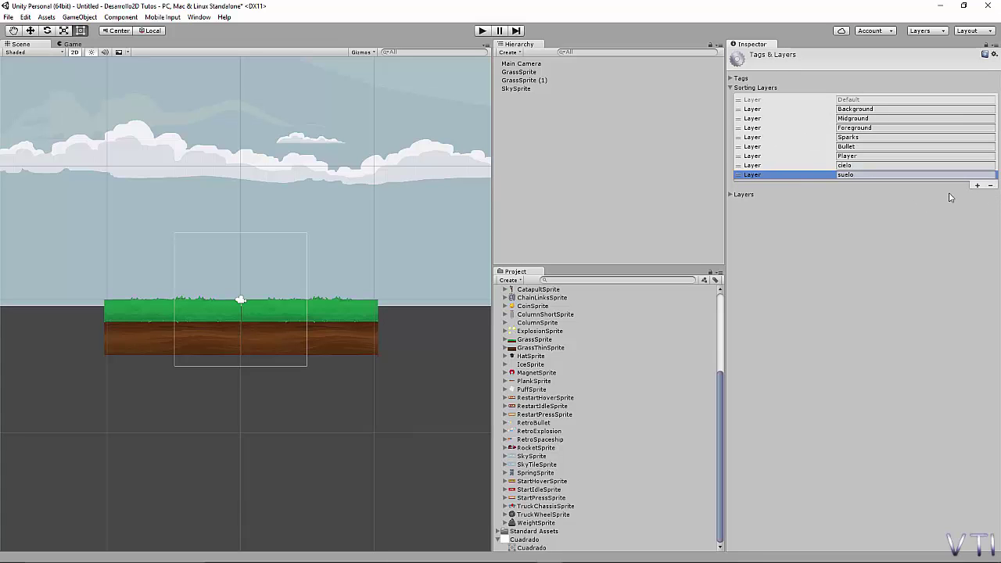
# Assign SkySprite to the cielo sorting layer.
pyautogui.click(527, 89)
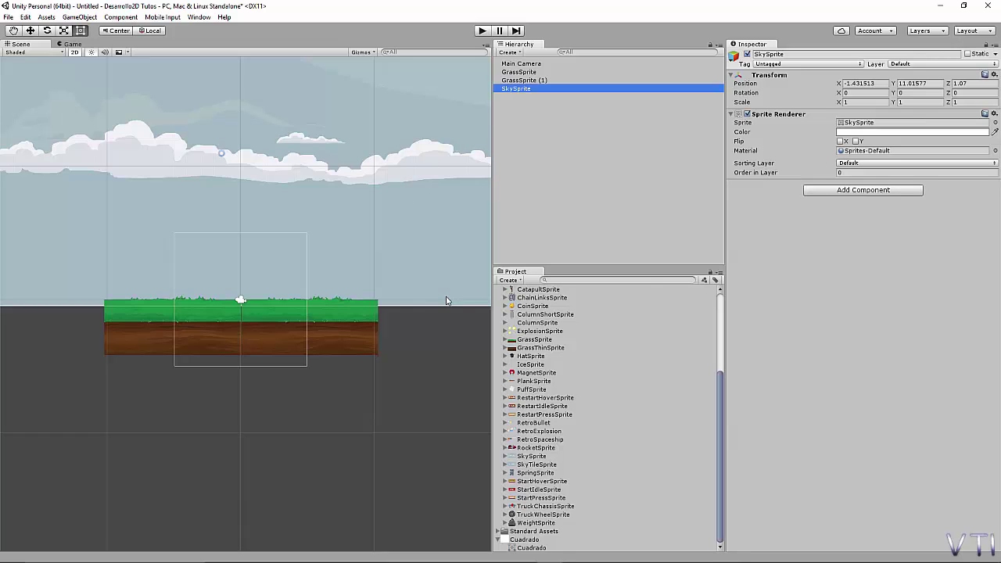
pyautogui.click(878, 163)
pyautogui.click(866, 256)
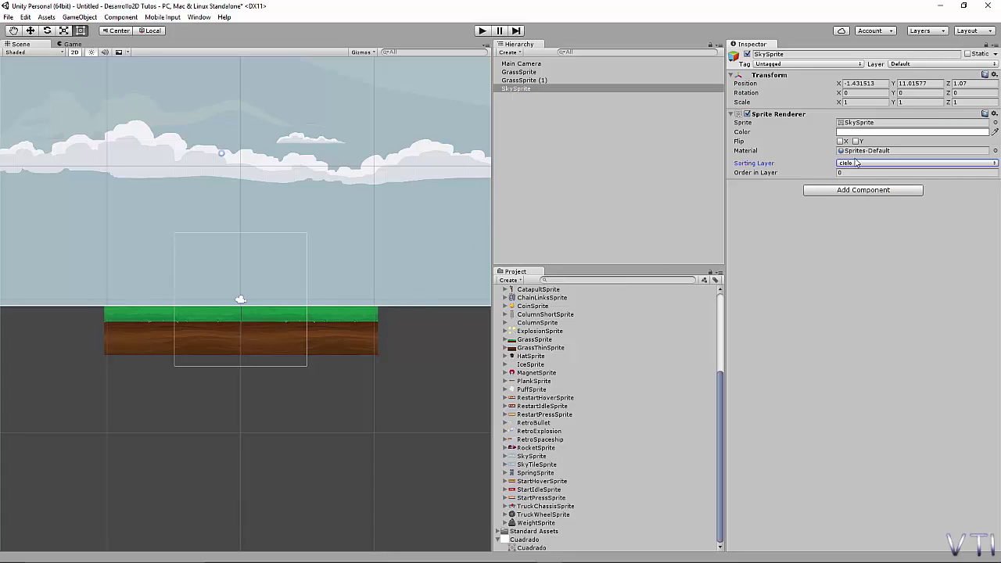
# Assign both GrassSprite and GrassSprite (1) to the suelo sorting layer.
pyautogui.click(524, 72)
pyautogui.click(868, 164)
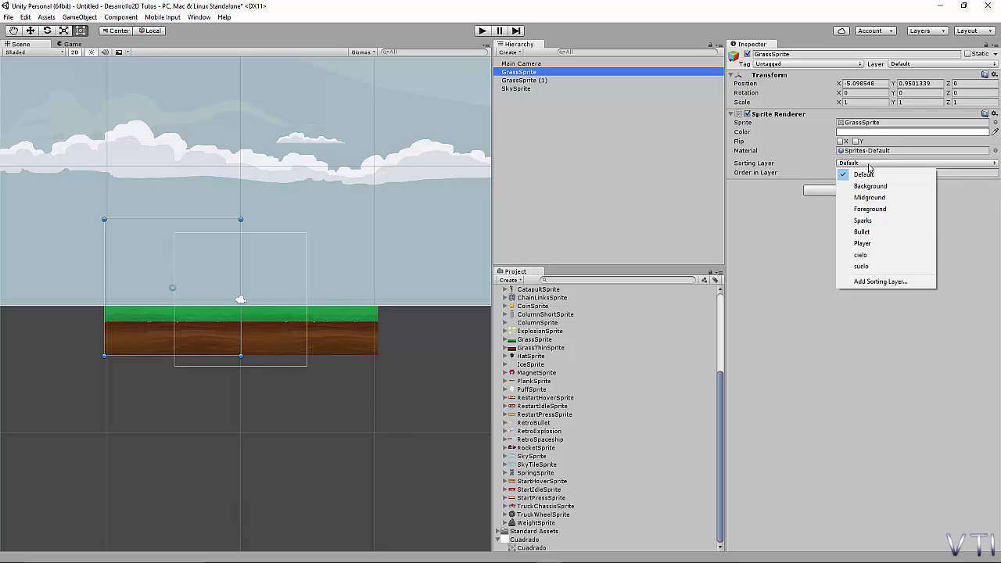
pyautogui.click(861, 266)
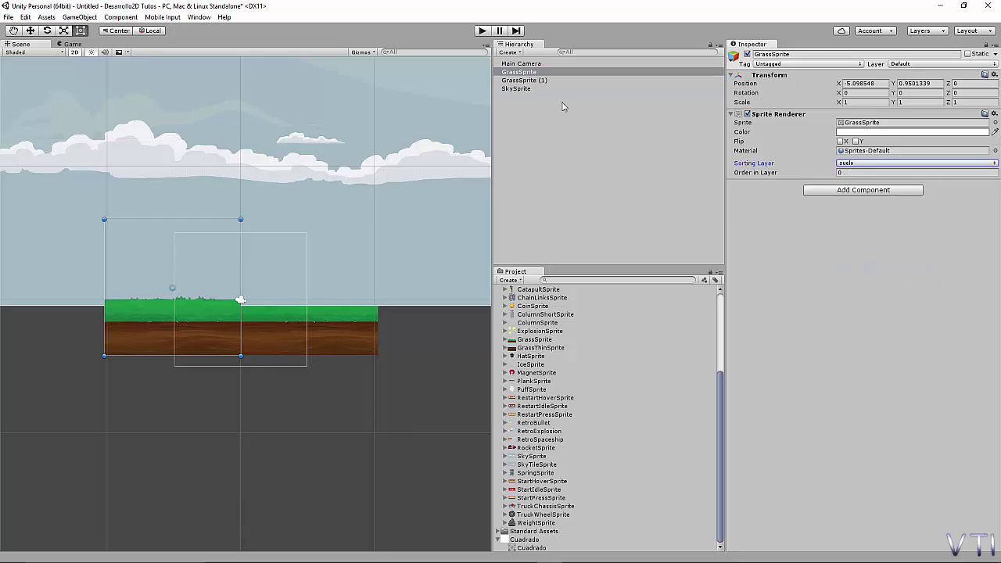
pyautogui.click(534, 82)
pyautogui.click(859, 164)
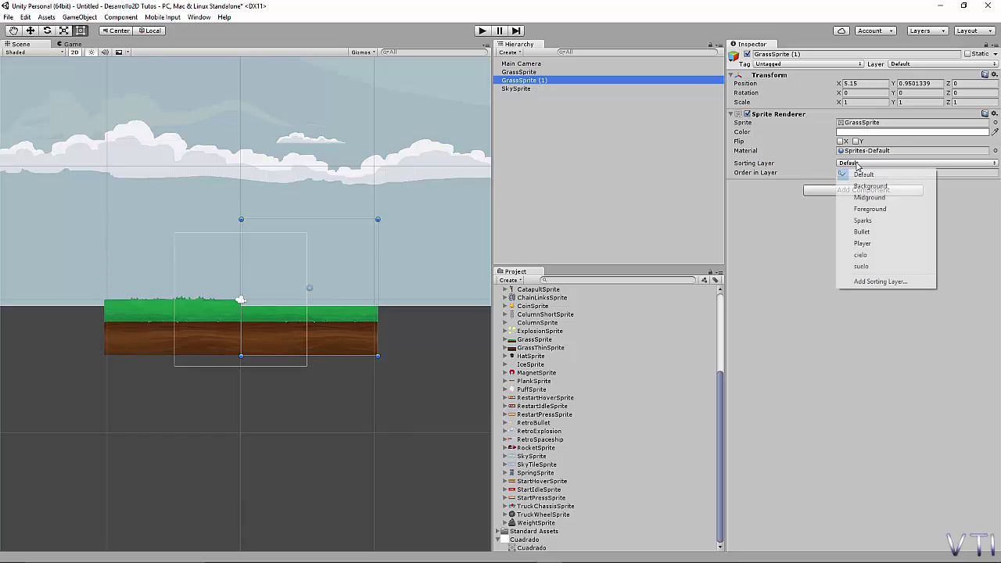
pyautogui.click(868, 266)
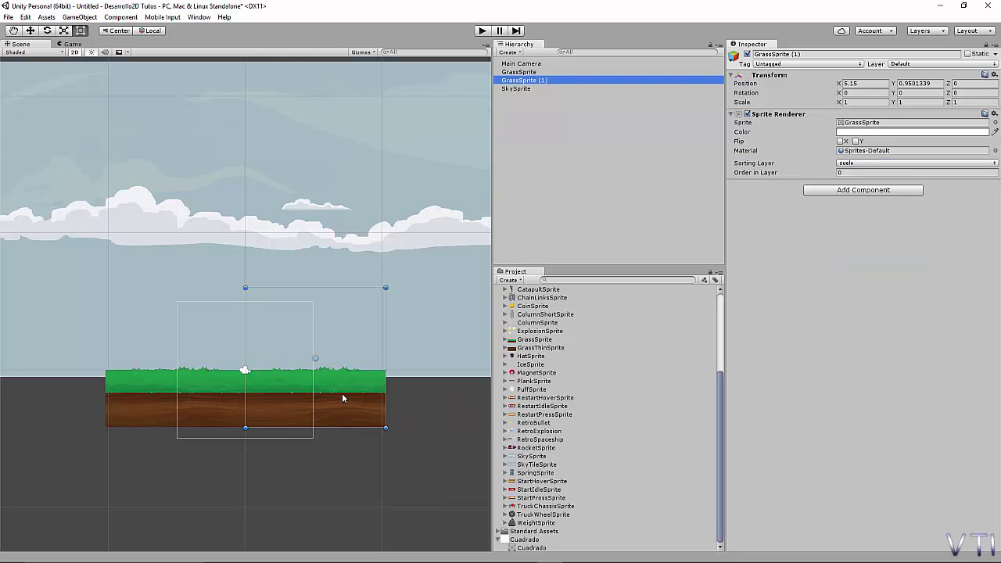
# Move GrassSprite (1) to X 2.52, Y 3.81 so it overlaps the first grass block.
pyautogui.press('w')
pyautogui.moveTo(360, 358); pyautogui.dragTo(323, 358)
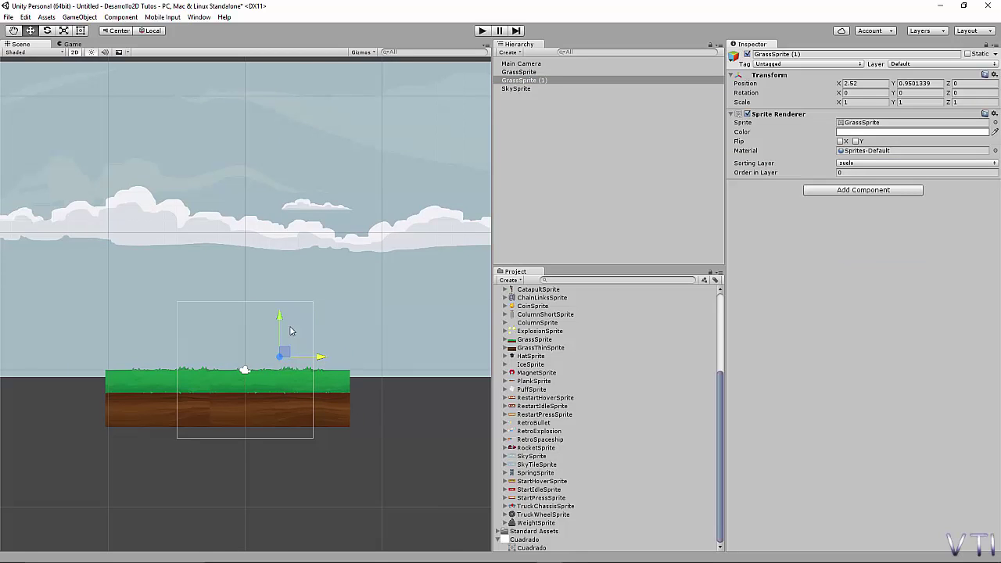
pyautogui.moveTo(279, 323); pyautogui.dragTo(283, 282)
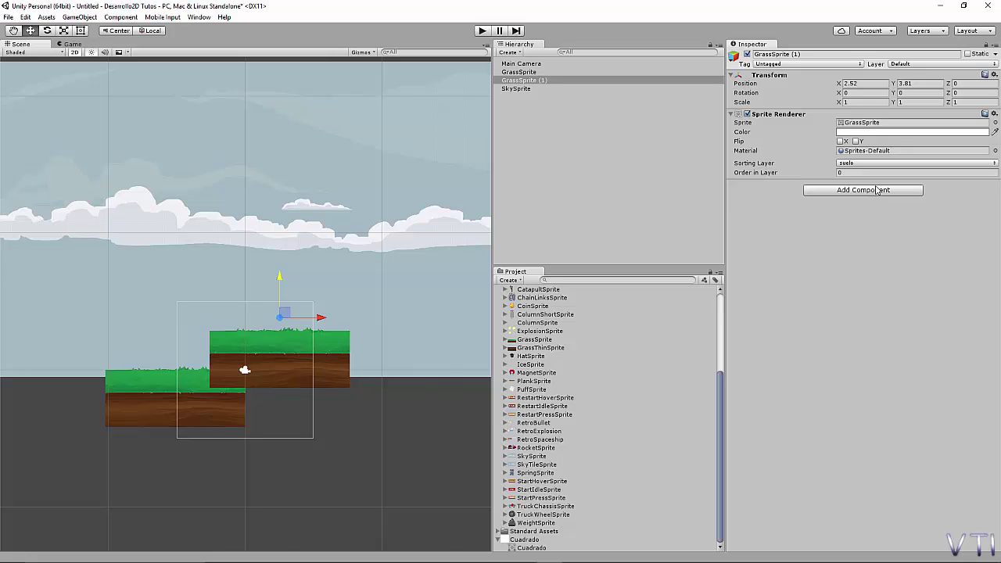
# Set the Order in Layer of GrassSprite (1) to -1 so it draws behind GrassSprite, and check GrassSprite's own order value.
pyautogui.click(859, 172)
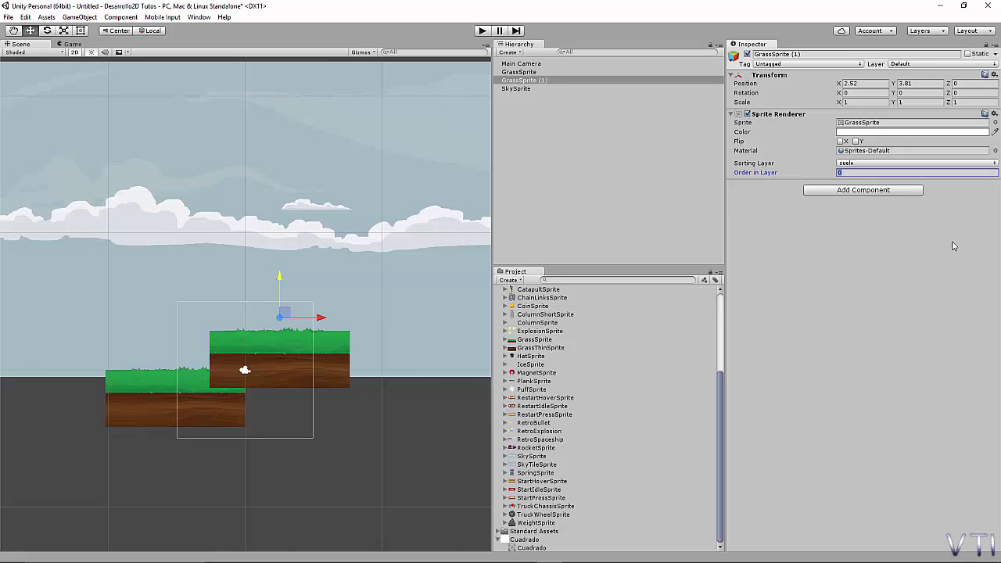
pyautogui.write('-1')
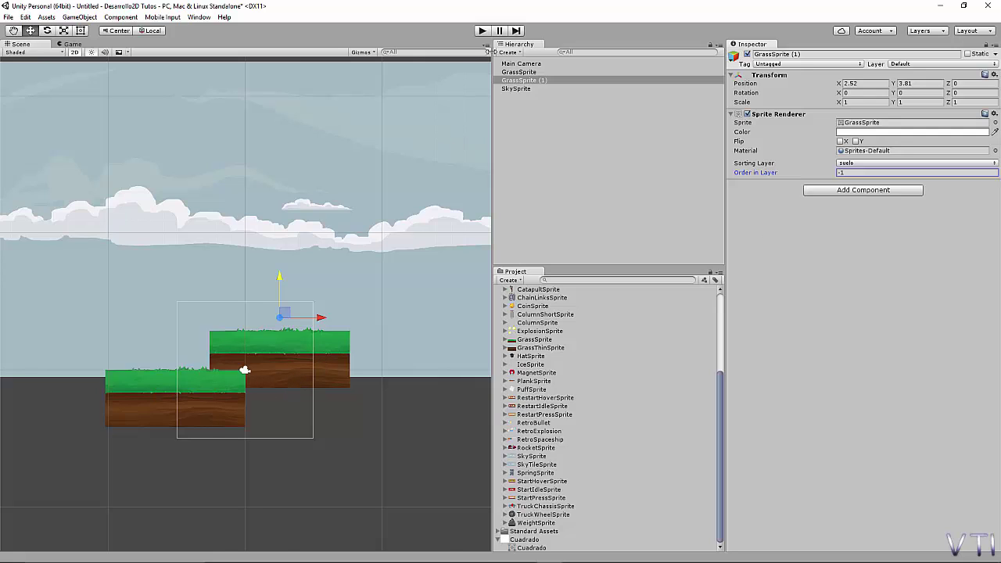
pyautogui.click(519, 71)
pyautogui.click(851, 172)
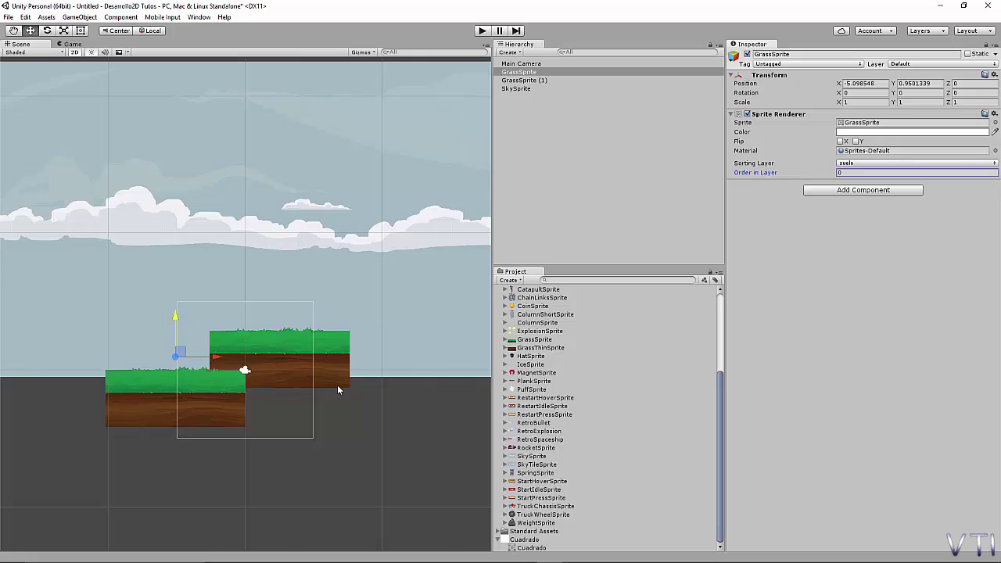
# Undo the Order in Layer change and the last position changes of GrassSprite (1).
pyautogui.hotkey('ctrl', 'z')
pyautogui.hotkey('ctrl', 'z')
pyautogui.hotkey('ctrl', 'z')
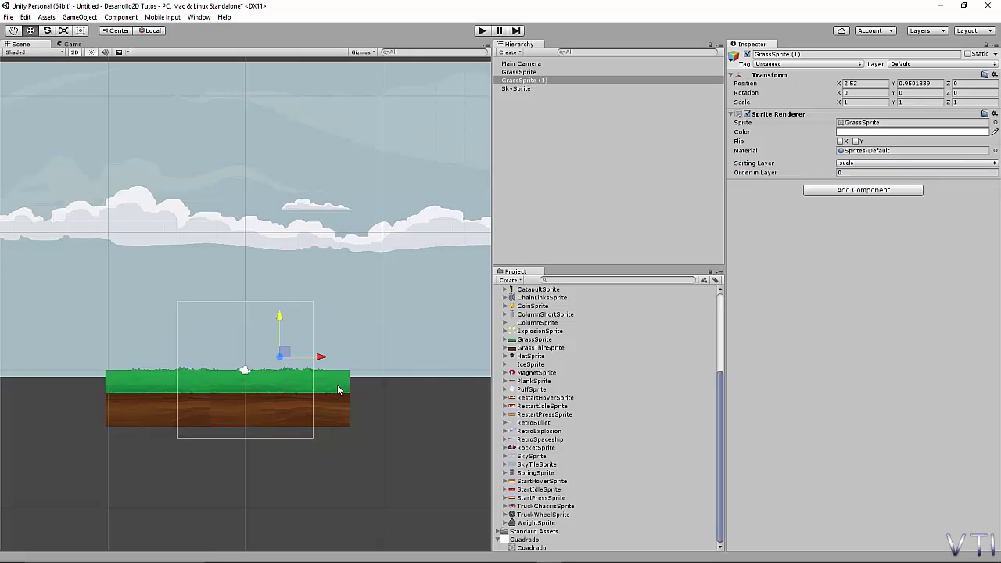
pyautogui.hotkey('ctrl', 'z')
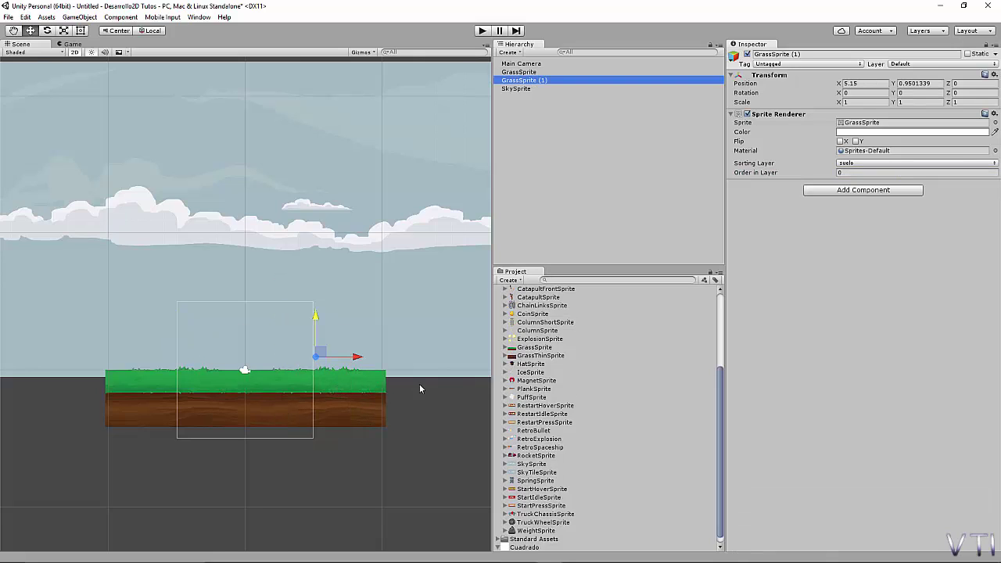
# Place BombSprite from the project's sprites in the scene above the grass, at about X 0.87, Y 5.81.
pyautogui.scroll(6, 564, 396)
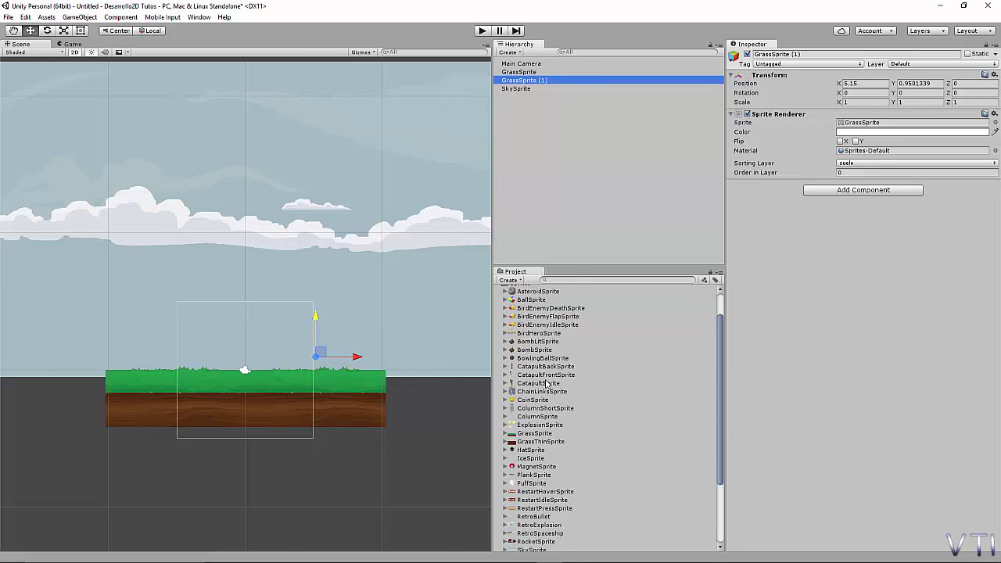
pyautogui.scroll(2, 555, 391)
pyautogui.scroll(-1, 552, 405)
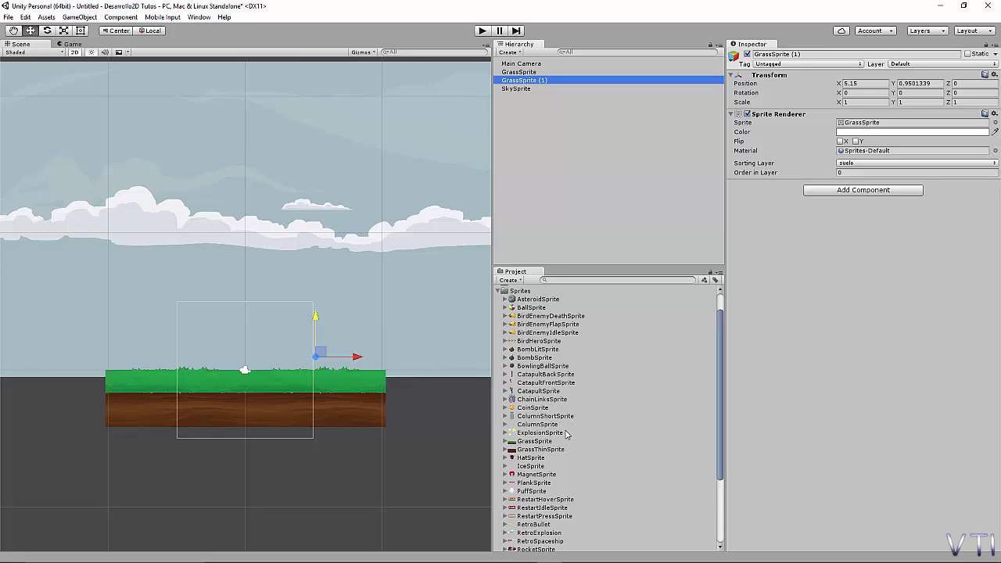
pyautogui.scroll(-1, 568, 430)
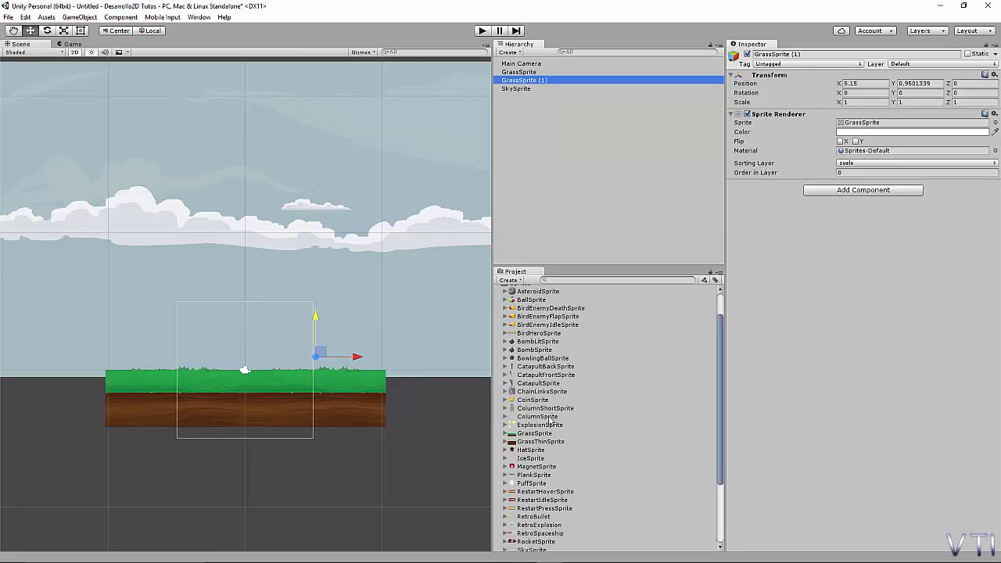
pyautogui.moveTo(538, 351); pyautogui.dragTo(258, 294)
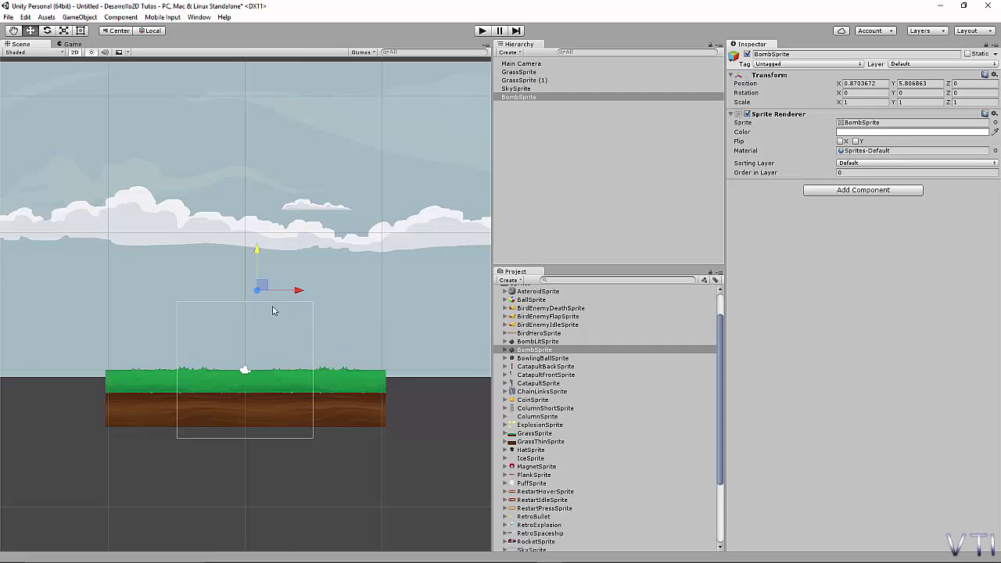
# Assign BombSprite to the Bullet sorting layer.
pyautogui.scroll(1, 263, 310)
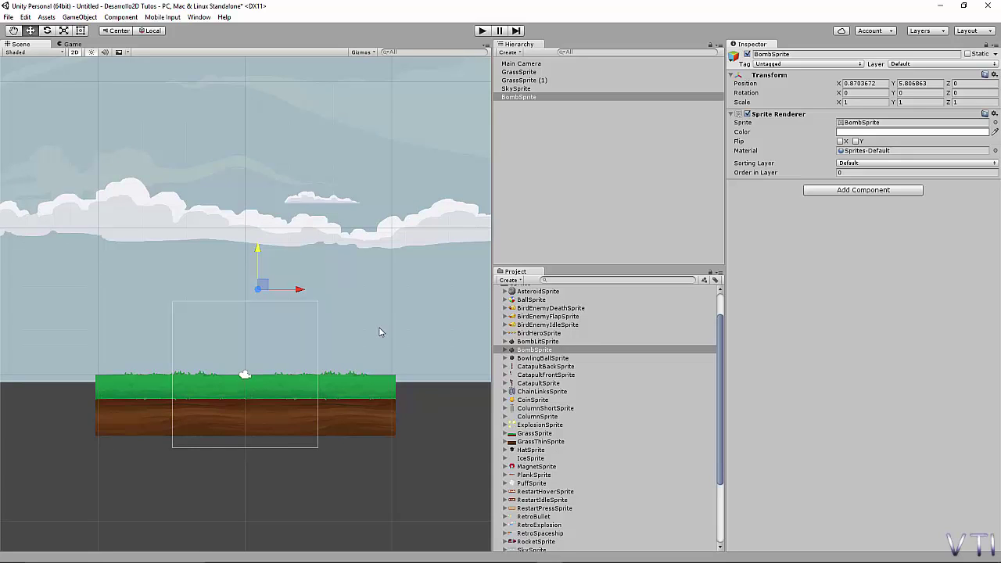
pyautogui.moveTo(381, 323); pyautogui.dragTo(392, 303, button='middle')
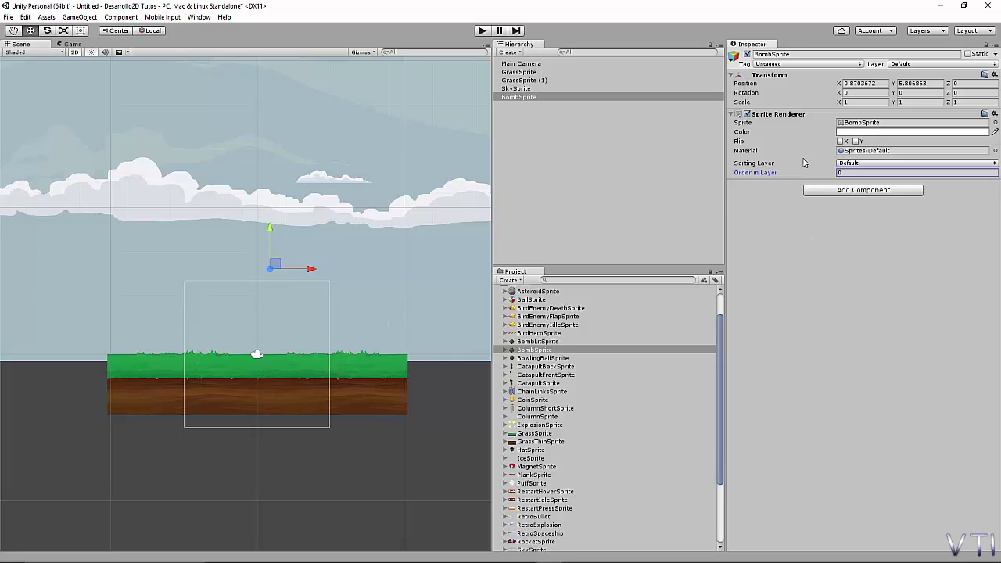
pyautogui.click(853, 173)
pyautogui.click(860, 165)
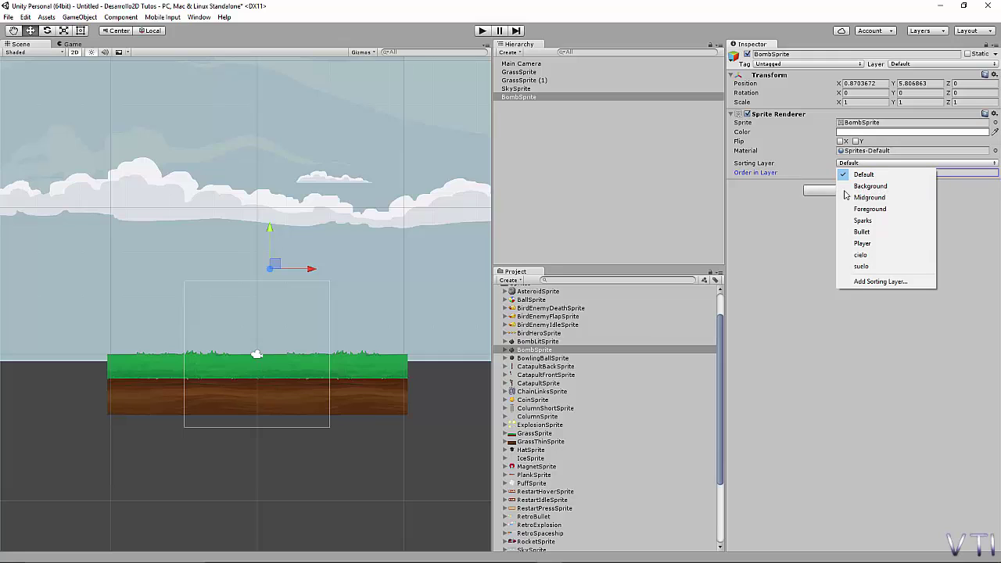
pyautogui.click(875, 237)
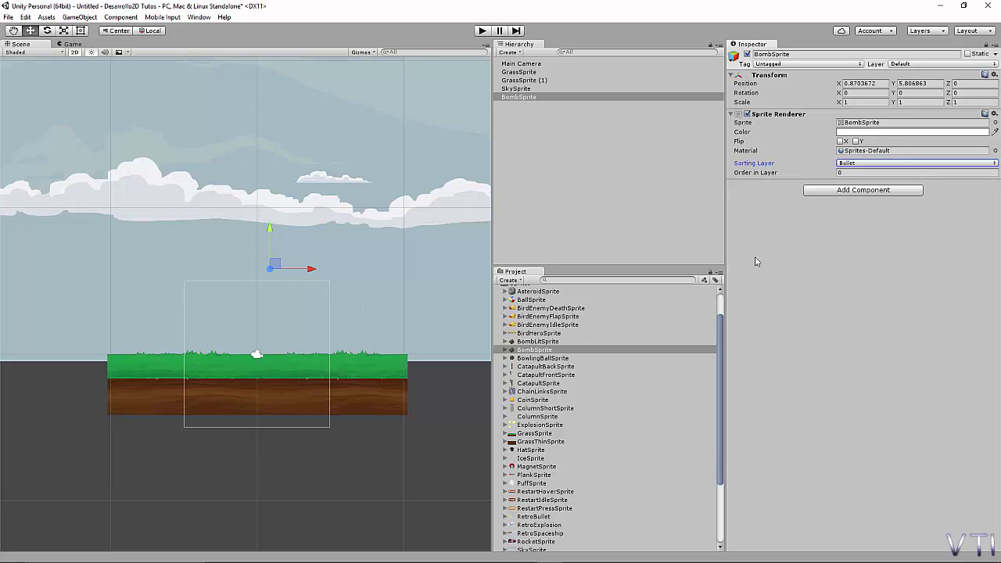
# Reorder the project's sorting layers so that Bullet comes last, after suelo.
pyautogui.click(894, 164)
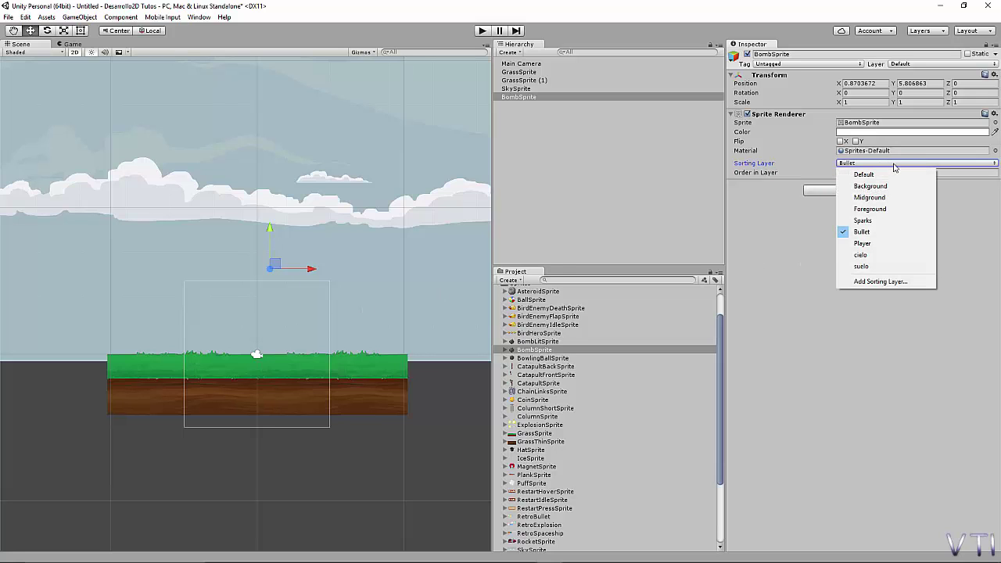
pyautogui.click(900, 283)
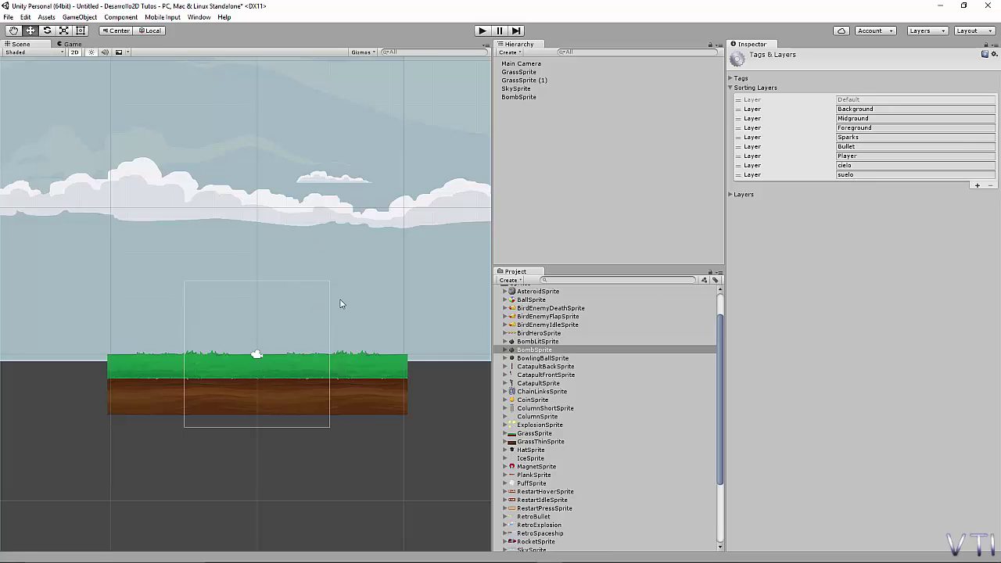
pyautogui.click(757, 148)
pyautogui.moveTo(757, 149); pyautogui.dragTo(770, 188)
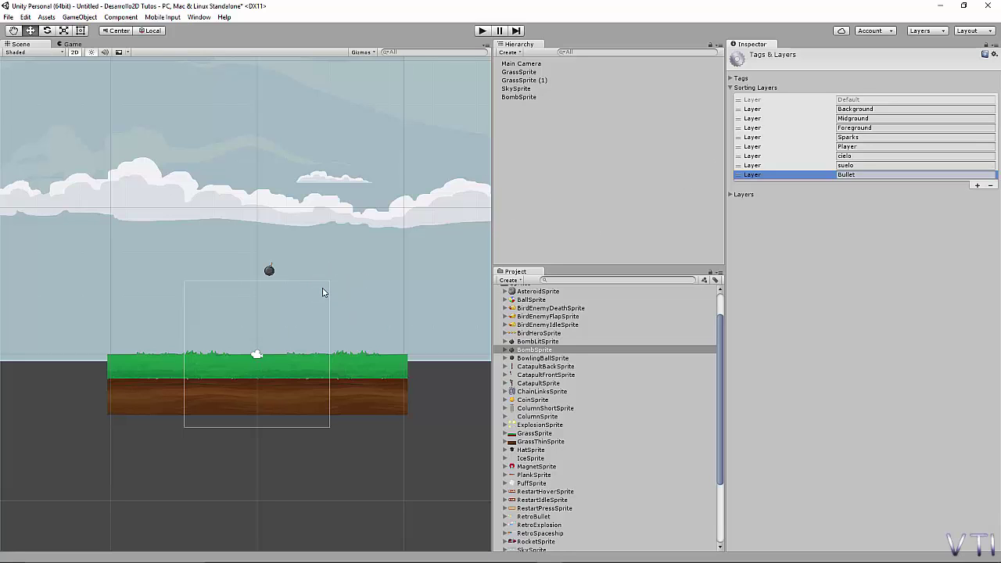
# Add a Rigidbody 2D component to BombSprite.
pyautogui.scroll(3, 322, 292)
pyautogui.click(523, 96)
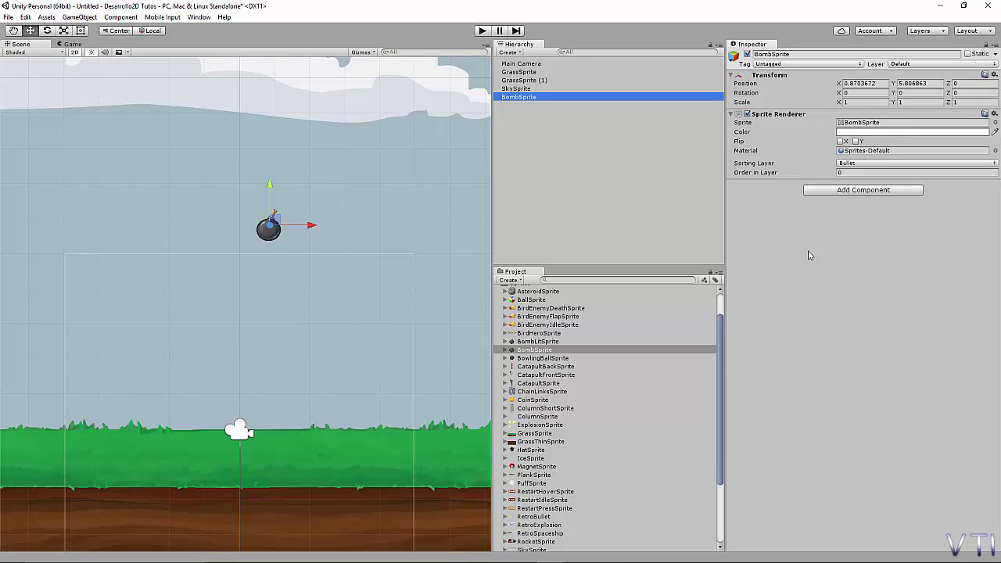
pyautogui.click(855, 192)
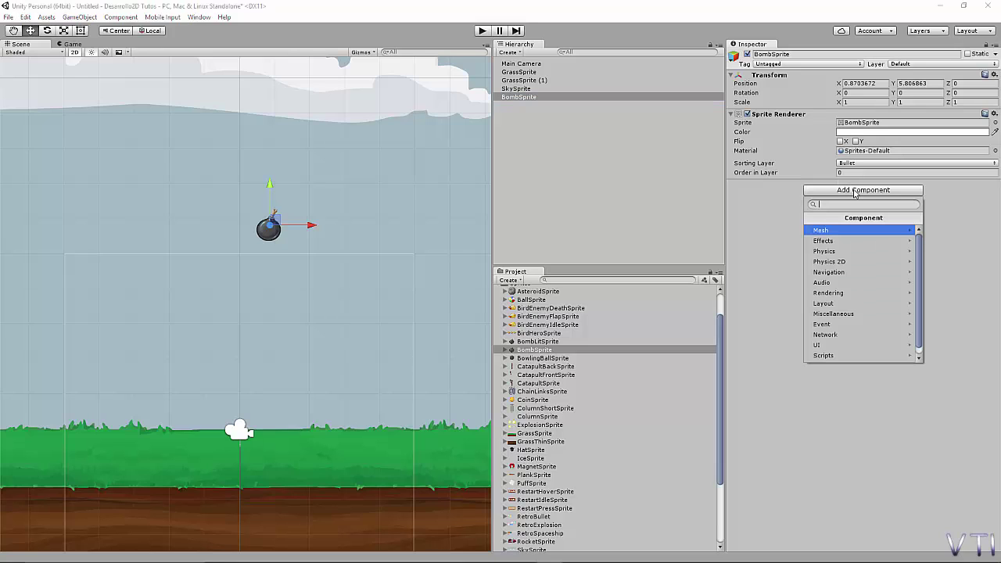
pyautogui.click(842, 262)
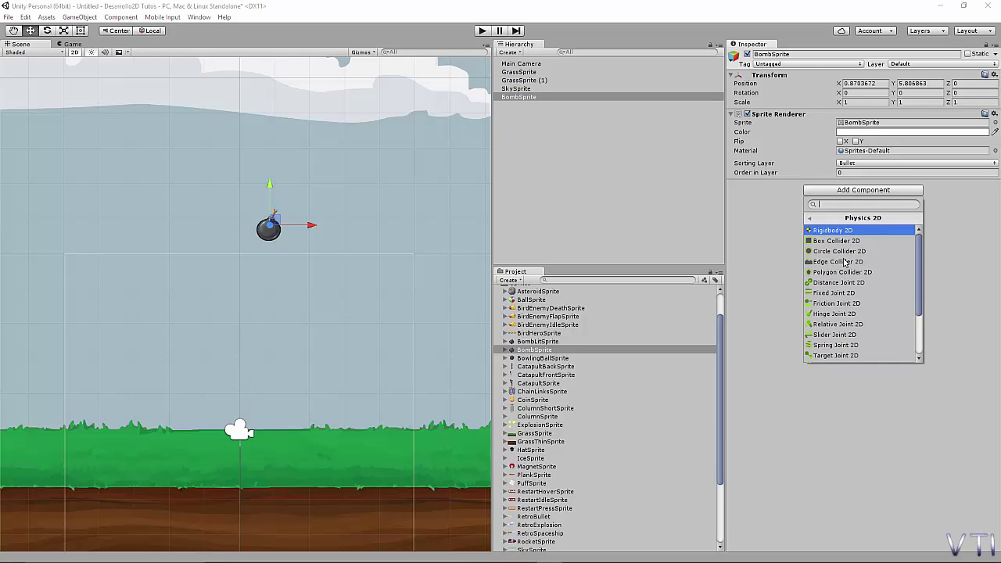
pyautogui.click(851, 230)
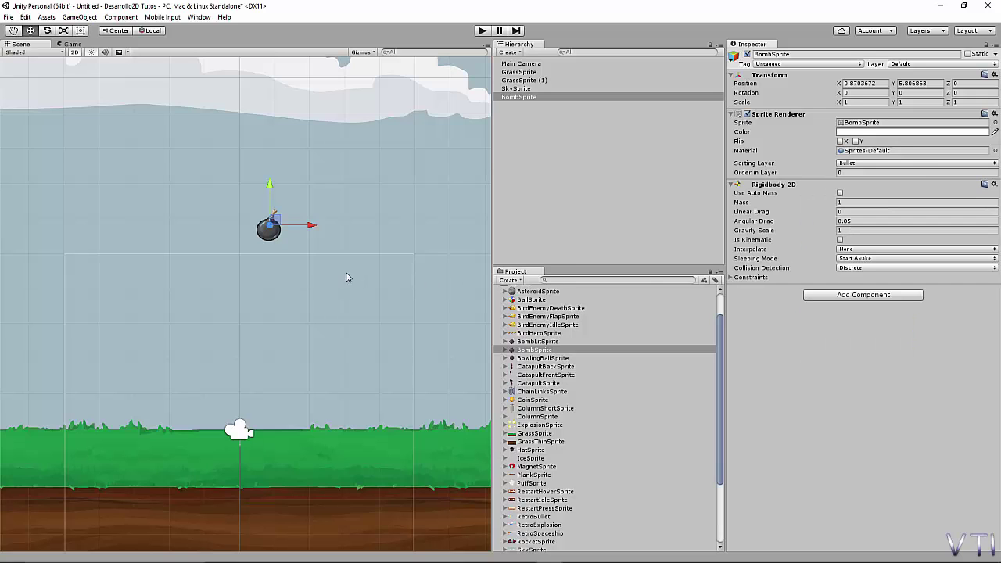
# Move Main Camera to X 0.82, Y 2.21 to frame the bomb and the grass, and play-test the scene.
pyautogui.moveTo(303, 283); pyautogui.dragTo(250, 304, button='middle')
pyautogui.scroll(-1, 304, 288)
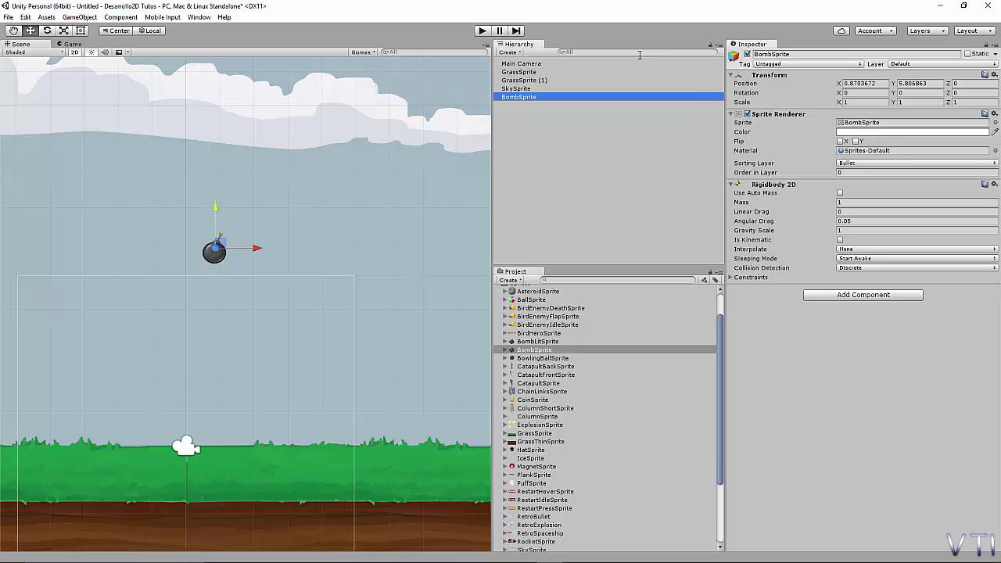
pyautogui.click(522, 64)
pyautogui.moveTo(186, 407); pyautogui.dragTo(196, 346)
pyautogui.moveTo(236, 384); pyautogui.dragTo(256, 388)
pyautogui.moveTo(219, 348); pyautogui.dragTo(213, 330)
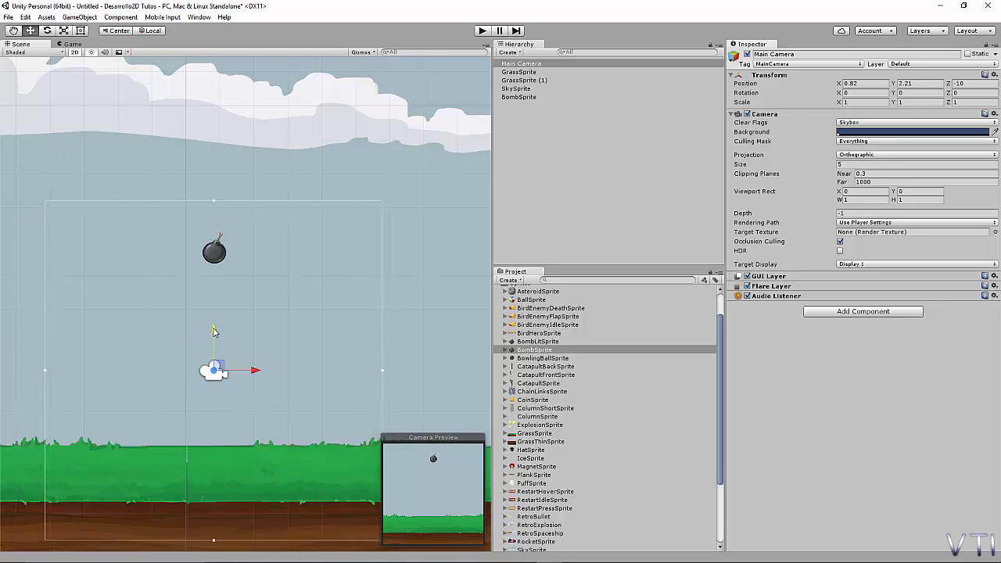
pyautogui.click(482, 30)
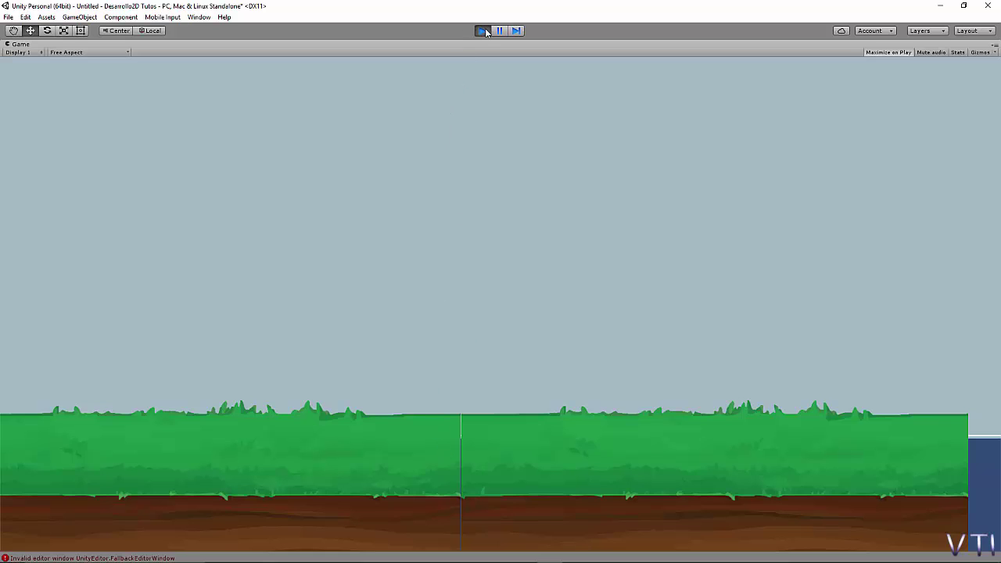
pyautogui.click(483, 31)
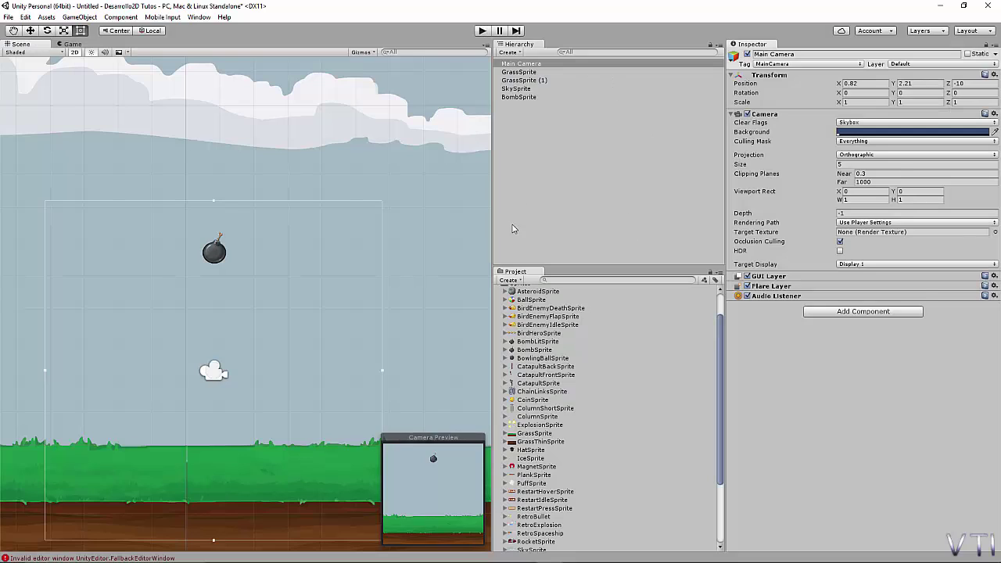
# Set the Gravity Scale of BombSprite's Rigidbody 2D to 0 and play-test the scene.
pyautogui.click(520, 96)
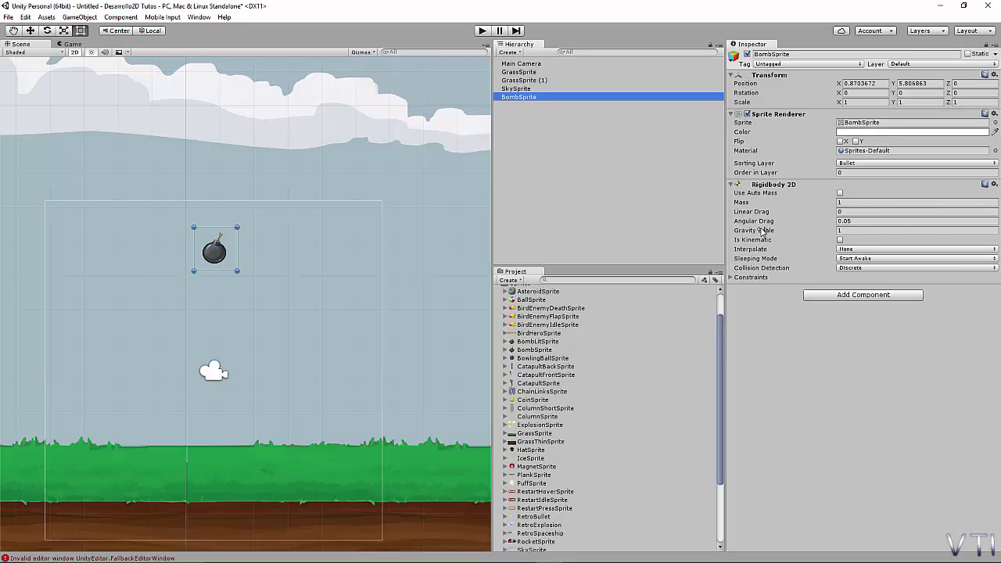
pyautogui.click(860, 232)
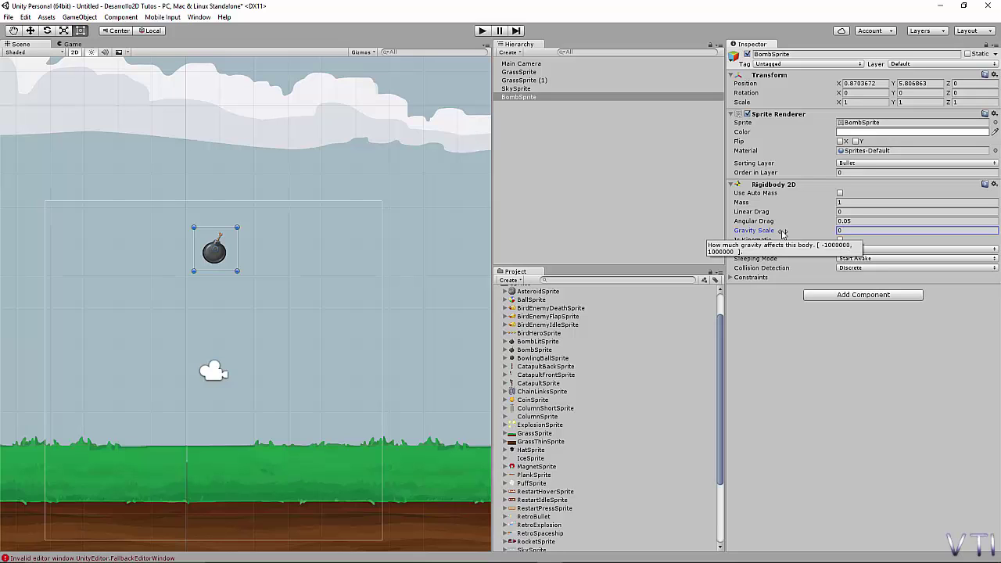
pyautogui.press('Return')
pyautogui.click(482, 32)
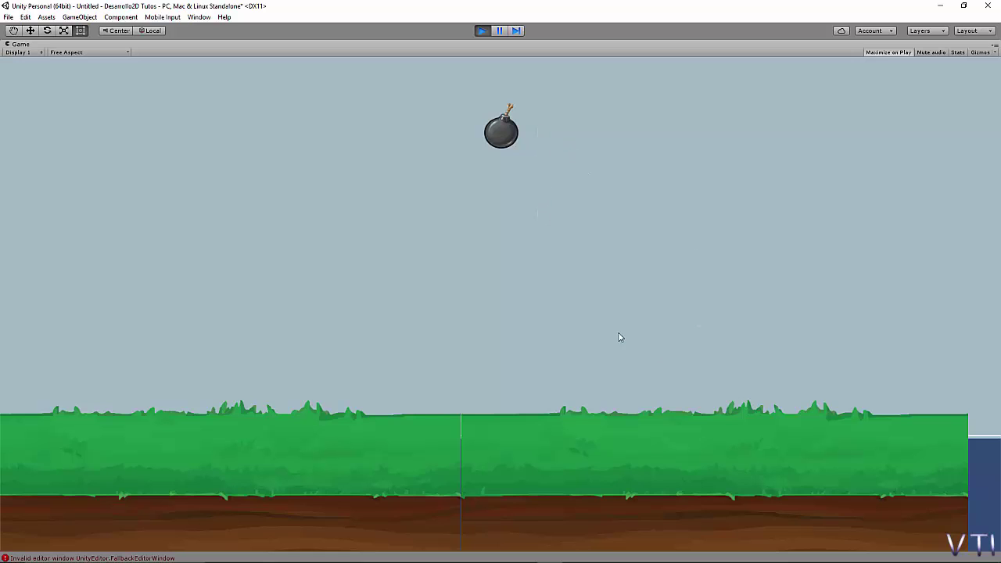
pyautogui.click(480, 31)
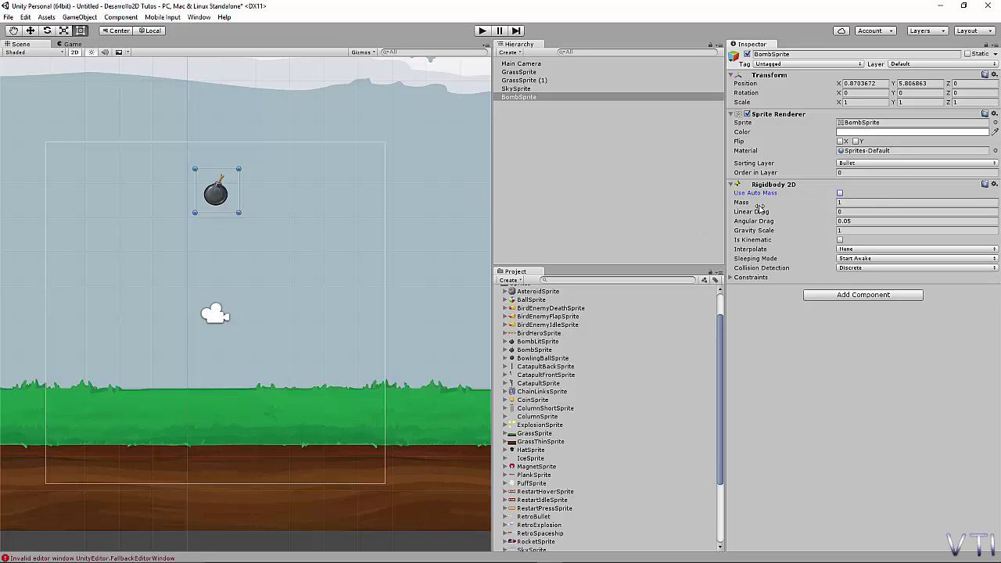
# Add a Box Collider 2D component to BombSprite.
pyautogui.click(867, 296)
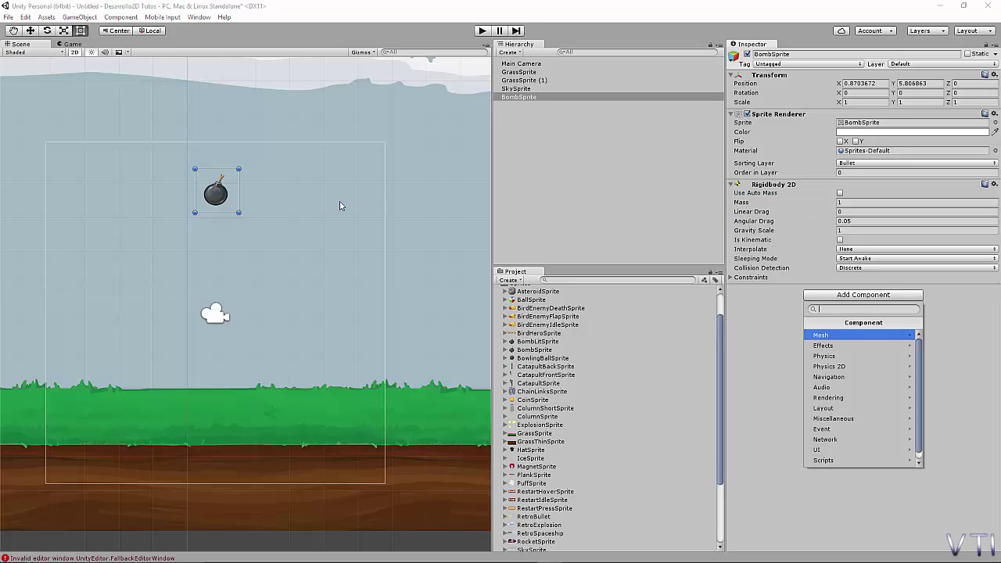
pyautogui.click(836, 366)
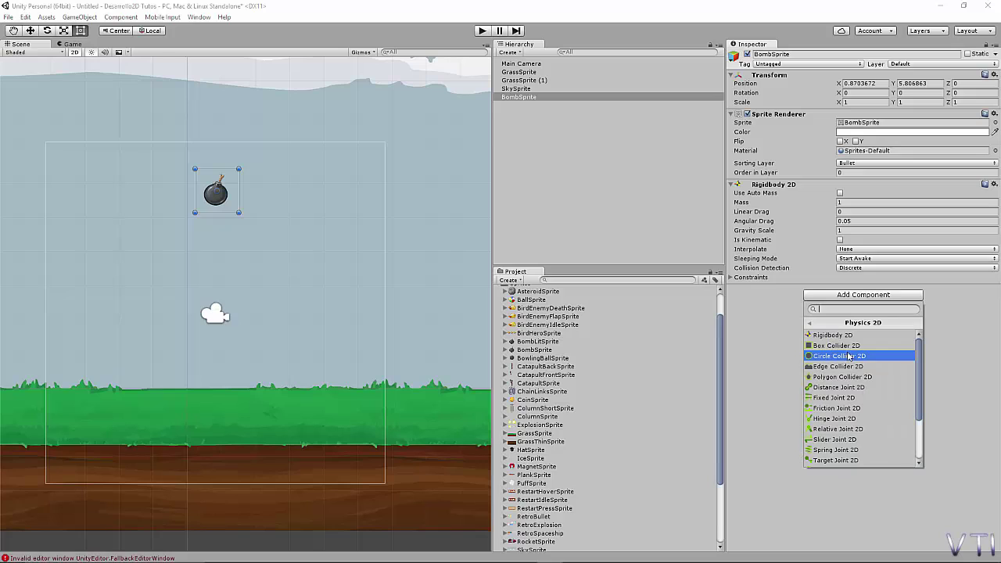
pyautogui.click(842, 346)
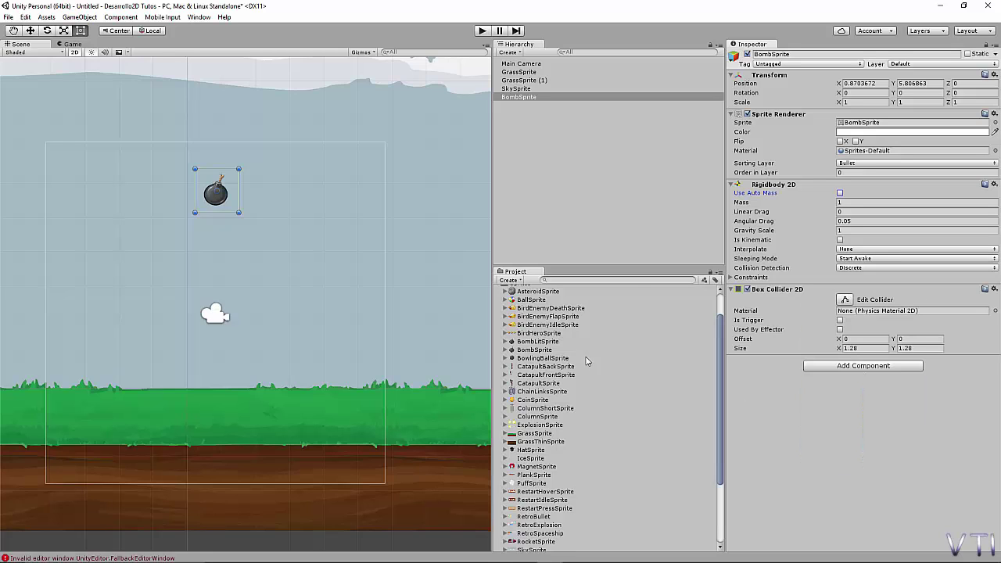
# Enlarge the bomb's box collider to about 2.32 by 2.00 and enable Use Auto Mass on its Rigidbody 2D.
pyautogui.click(845, 300)
pyautogui.moveTo(239, 190); pyautogui.dragTo(261, 190)
pyautogui.moveTo(197, 195); pyautogui.dragTo(222, 224)
pyautogui.moveTo(222, 168); pyautogui.dragTo(223, 156)
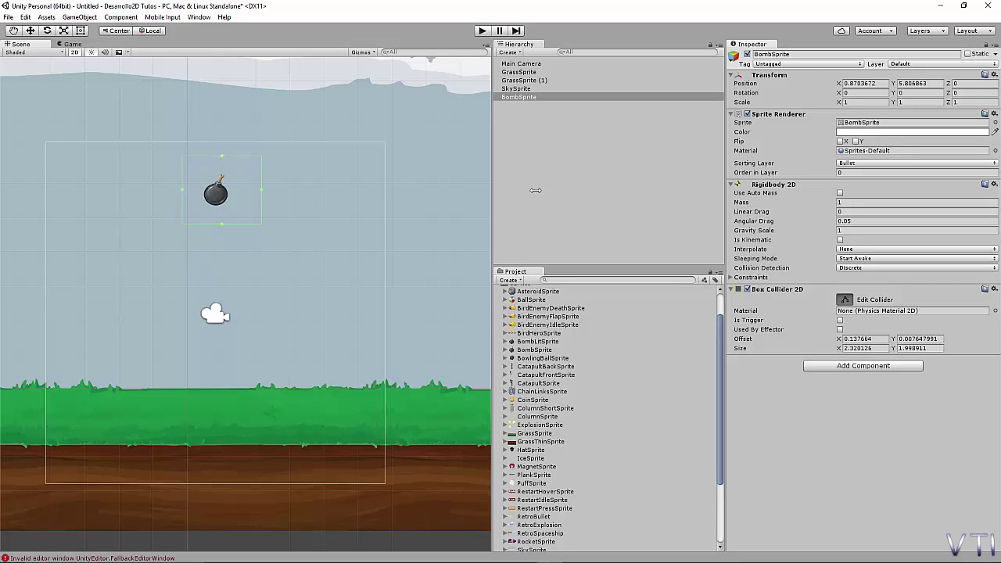
pyautogui.click(840, 193)
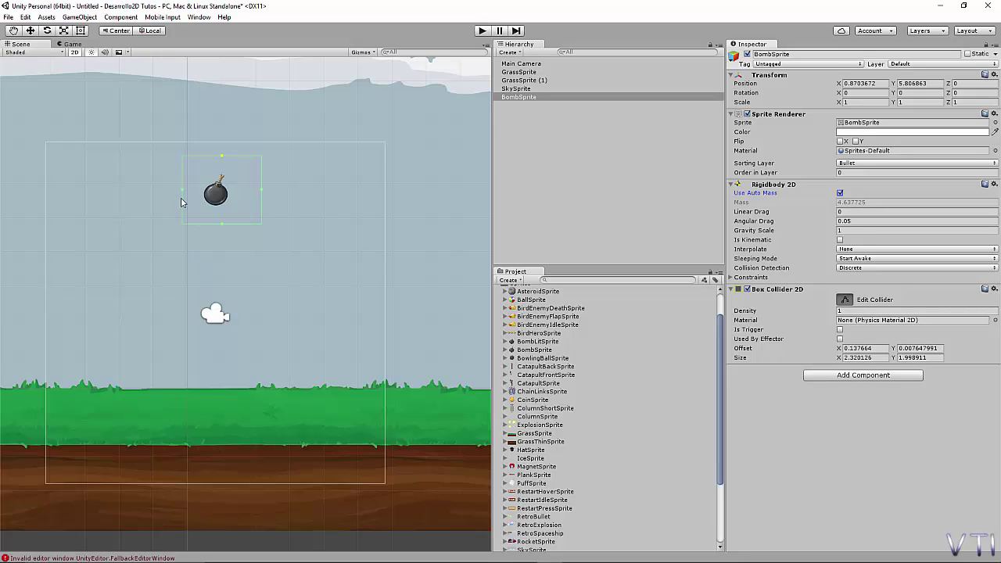
# Remove the Box Collider 2D from BombSprite and disable Use Auto Mass on its Rigidbody 2D.
pyautogui.click(994, 290)
pyautogui.click(941, 316)
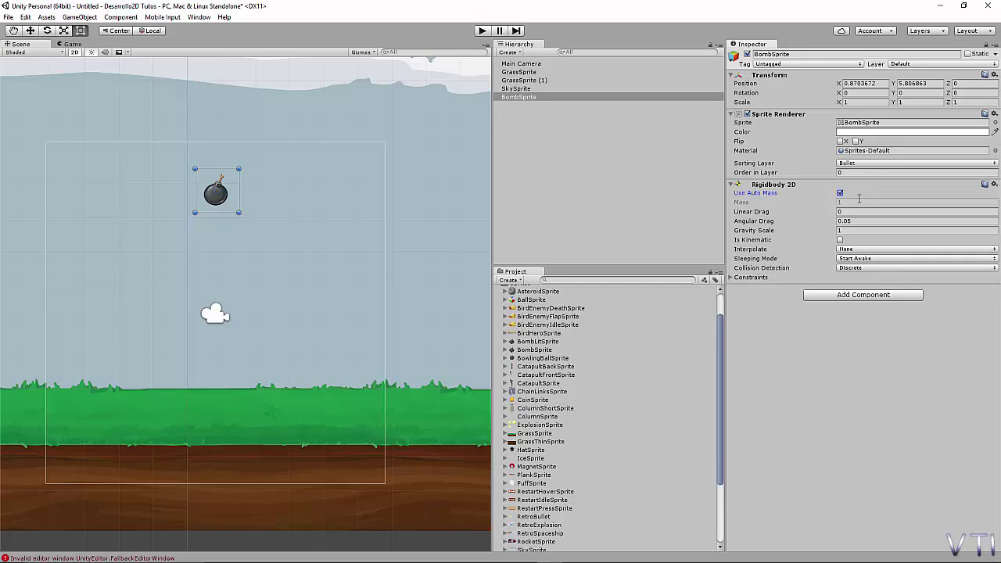
pyautogui.click(840, 192)
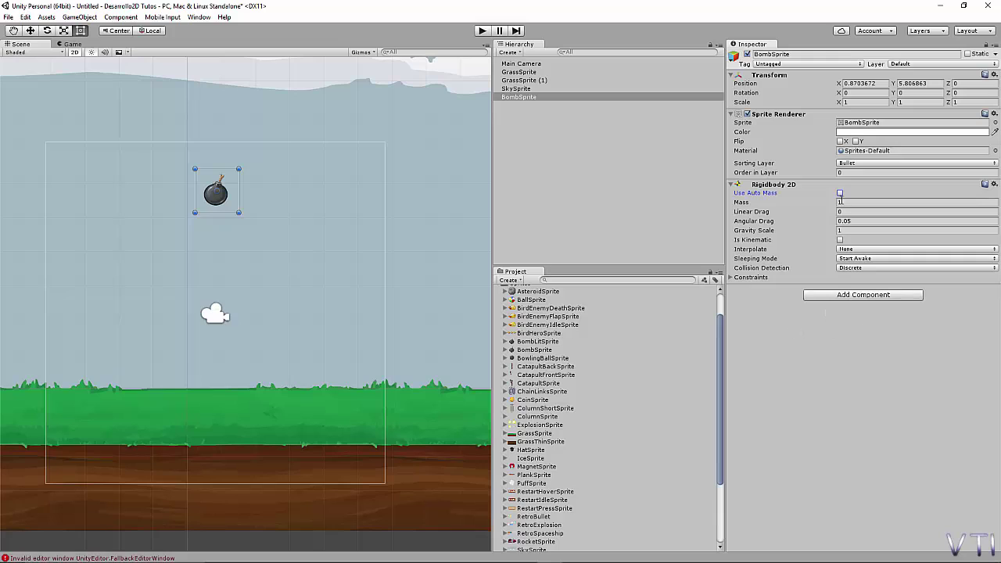
# Enable Is Kinematic on BombSprite's Rigidbody 2D and disable it again.
pyautogui.click(842, 202)
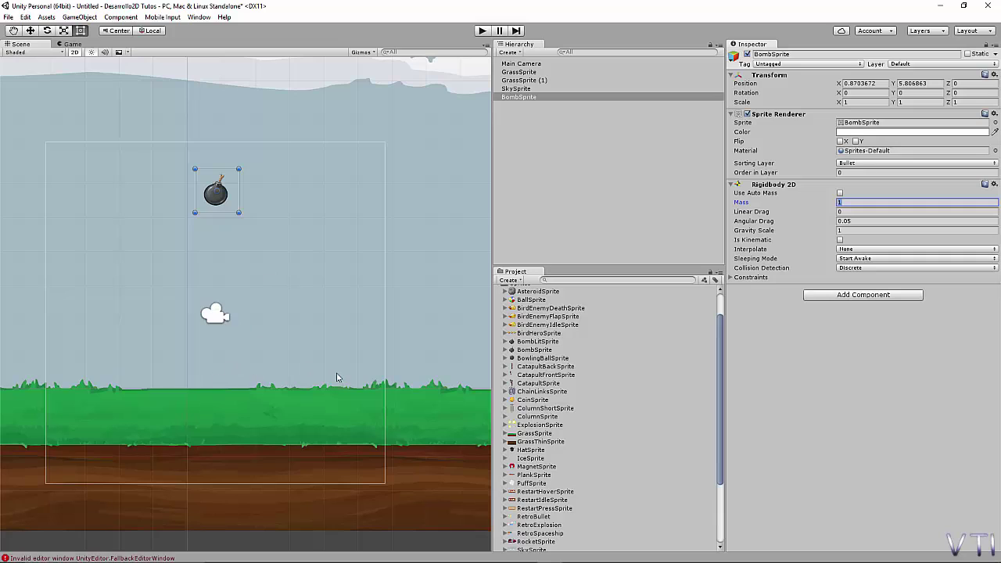
pyautogui.click(840, 239)
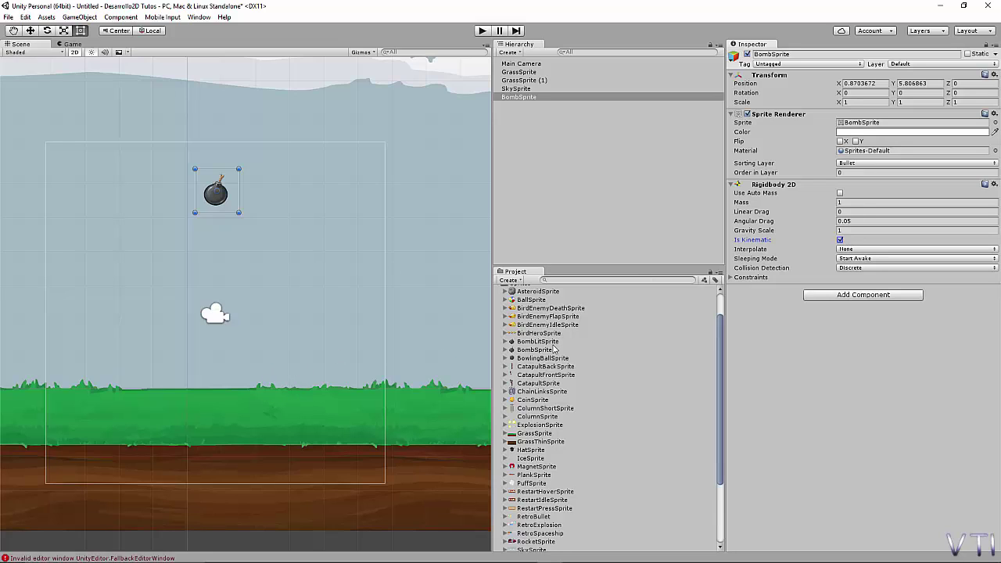
pyautogui.click(840, 240)
# Review the Sleeping Mode options and the Freeze Position and Freeze Rotation constraints of BombSprite's Rigidbody 2D.
pyautogui.click(864, 259)
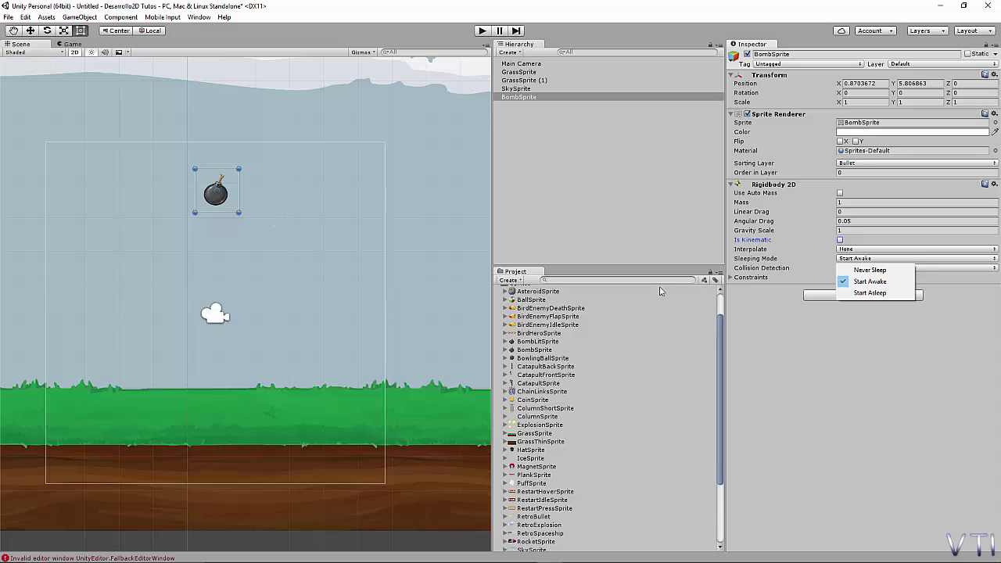
pyautogui.click(564, 132)
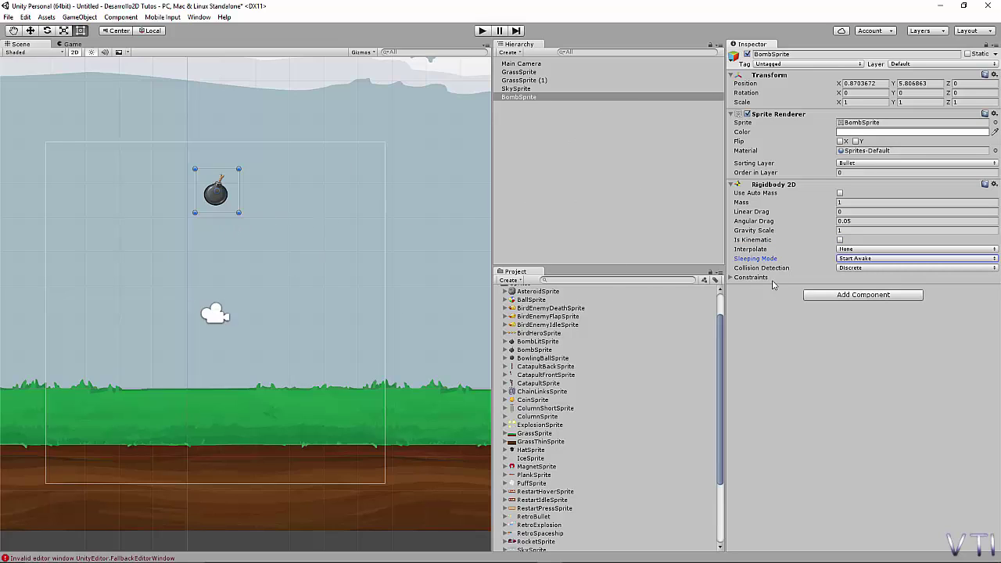
pyautogui.click(735, 278)
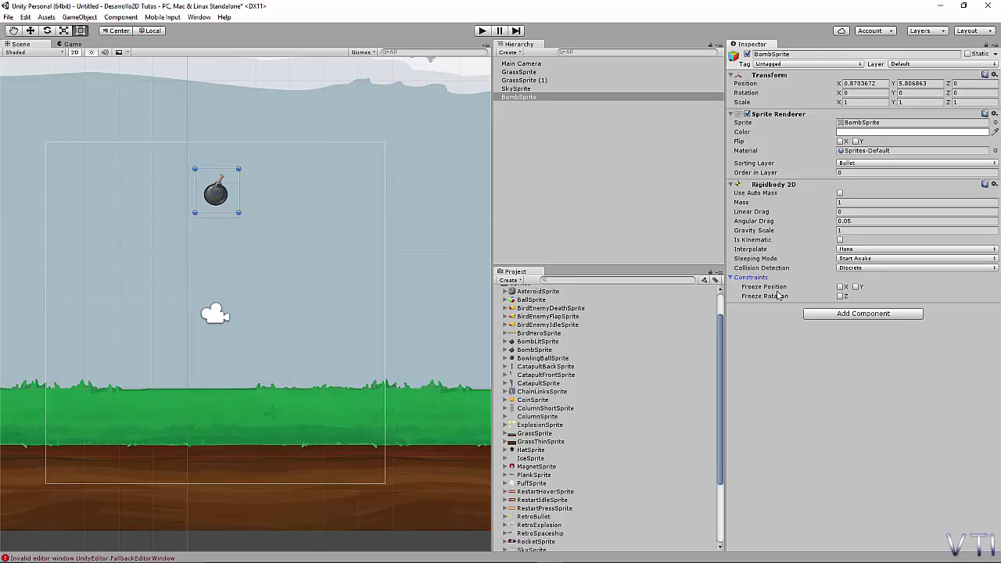
pyautogui.click(856, 287)
pyautogui.click(841, 297)
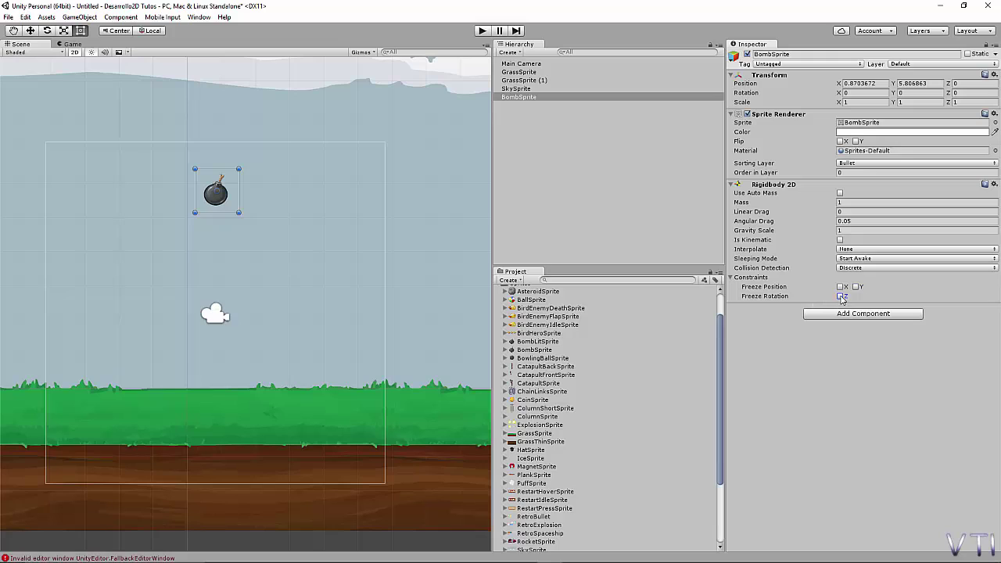